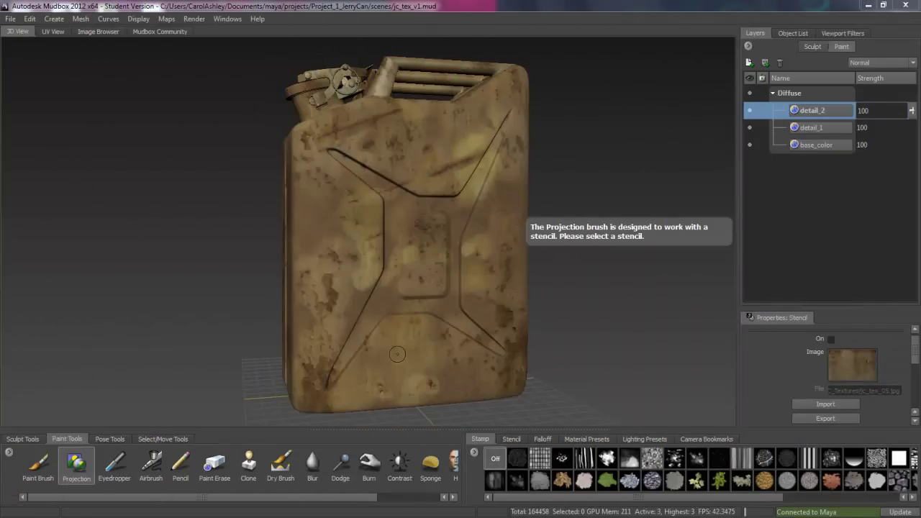
Create a new diffuse paint layer named detail_3 at size 1024 on the jerry can body
alt+drag(415, 273, 399, 327)
alt+right_drag(359, 228, 394, 228)
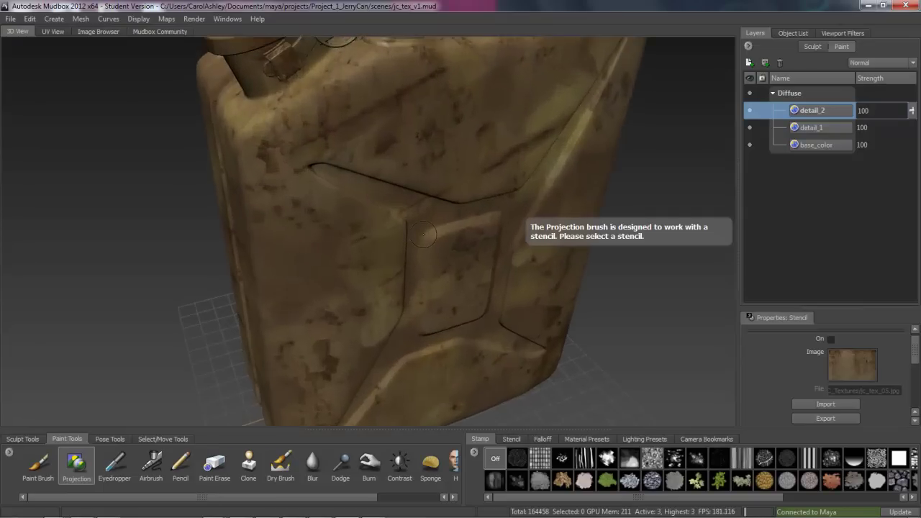
alt+middle_drag(395, 228, 438, 360)
alt+drag(346, 215, 435, 172)
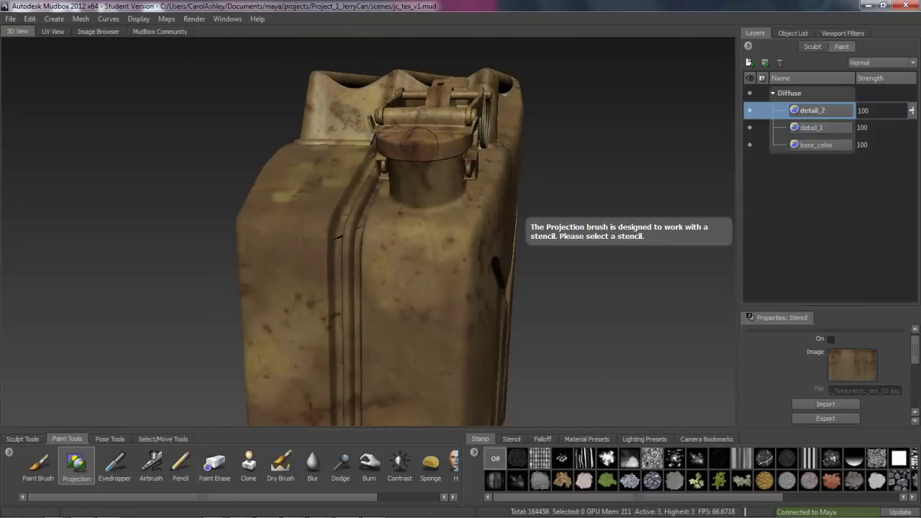
alt+drag(417, 228, 341, 238)
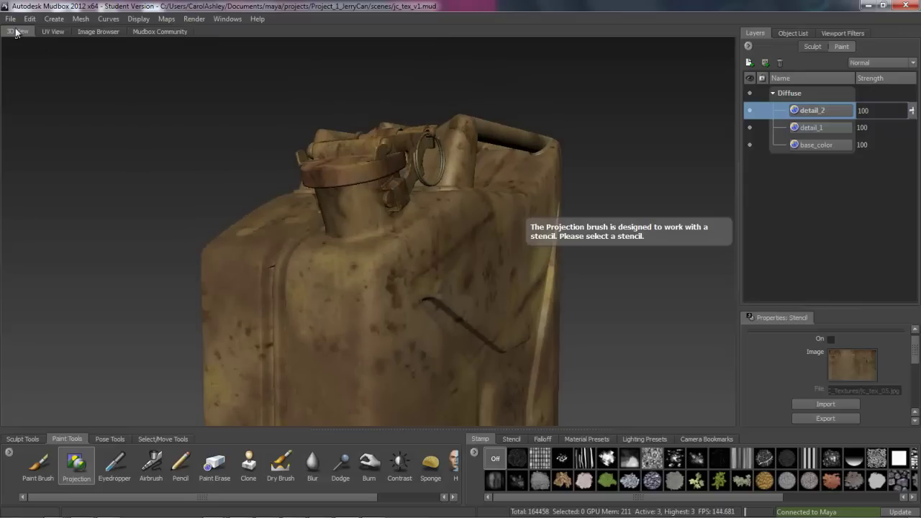
click(749, 64)
text(detail_3)
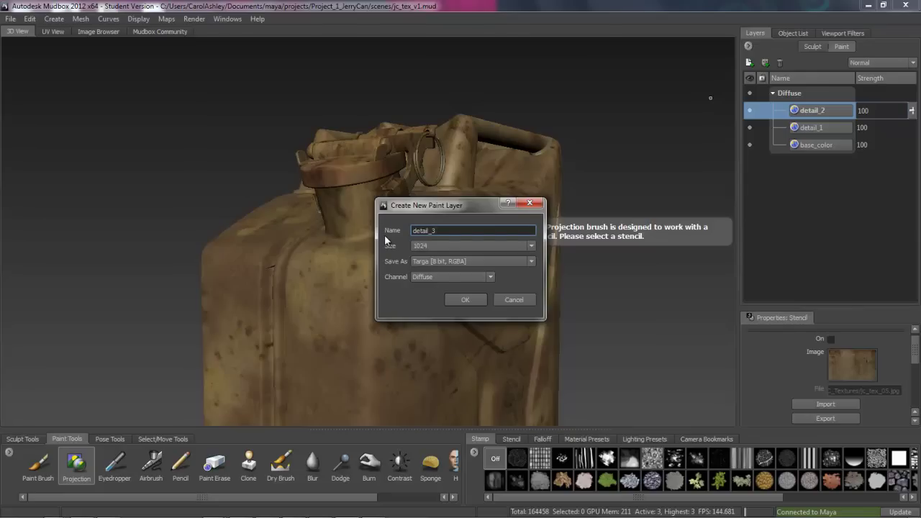
click(470, 301)
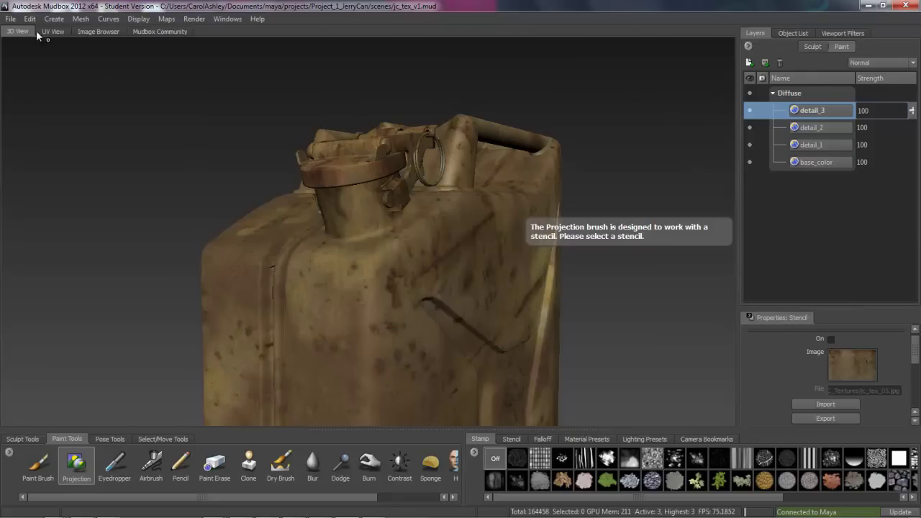
Load rust_drips.jpg from the JC_Textures folder as the projection stencil
click(97, 32)
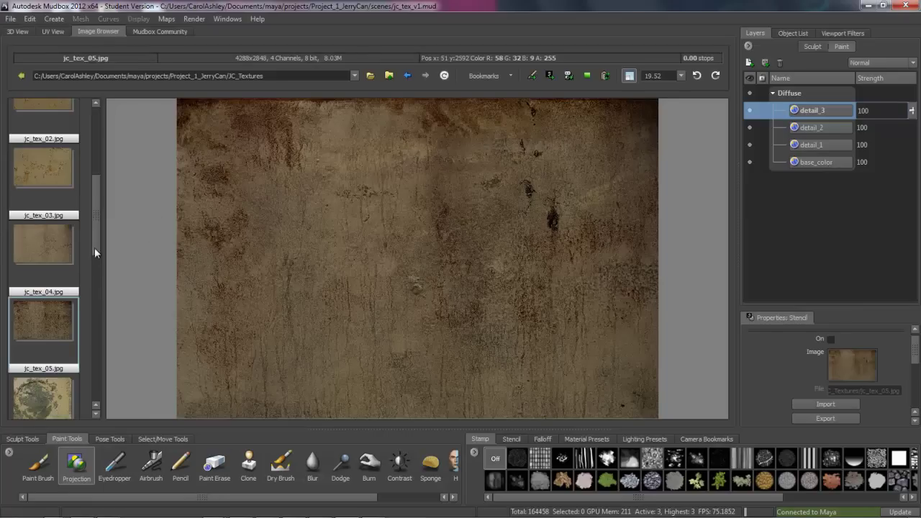
drag(95, 247, 99, 377)
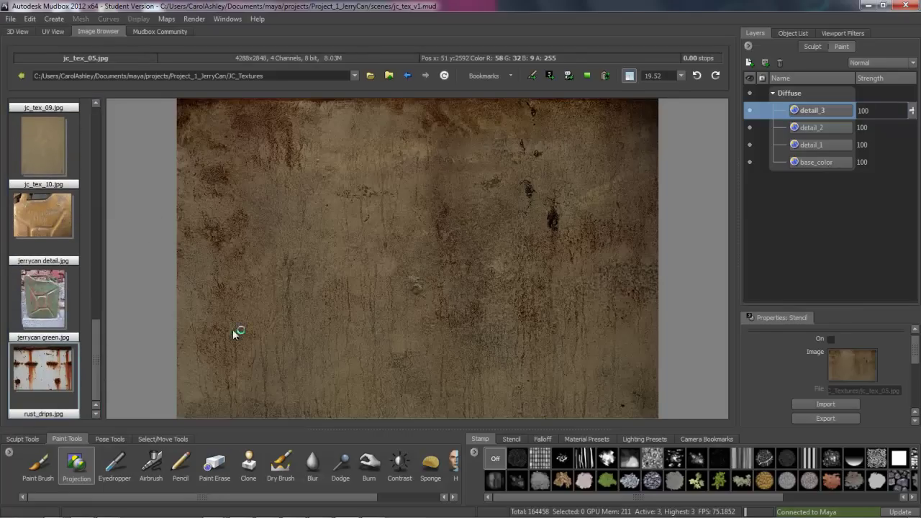
click(43, 368)
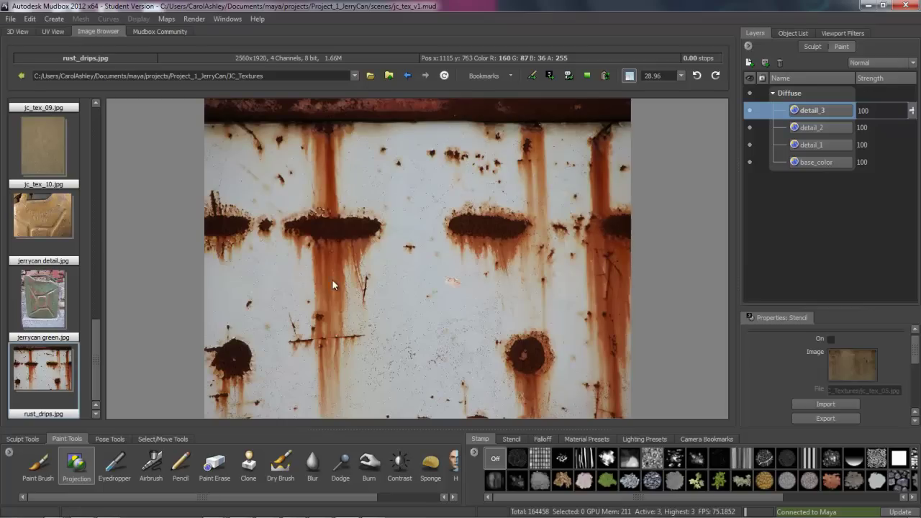
click(547, 76)
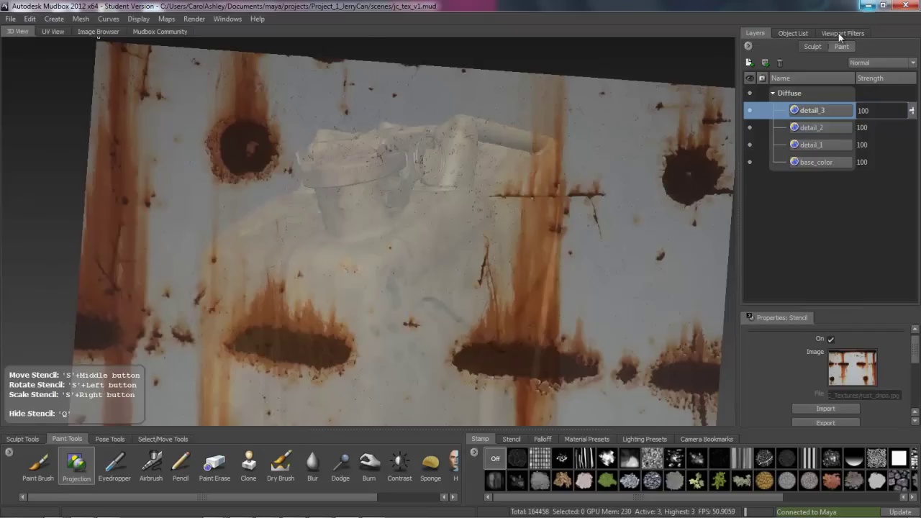
Rotate, shrink and move the rust-drips stencil so a rust streak runs down from the can's cap
alt+drag(507, 223, 579, 274)
alt+middle_drag(579, 274, 545, 233)
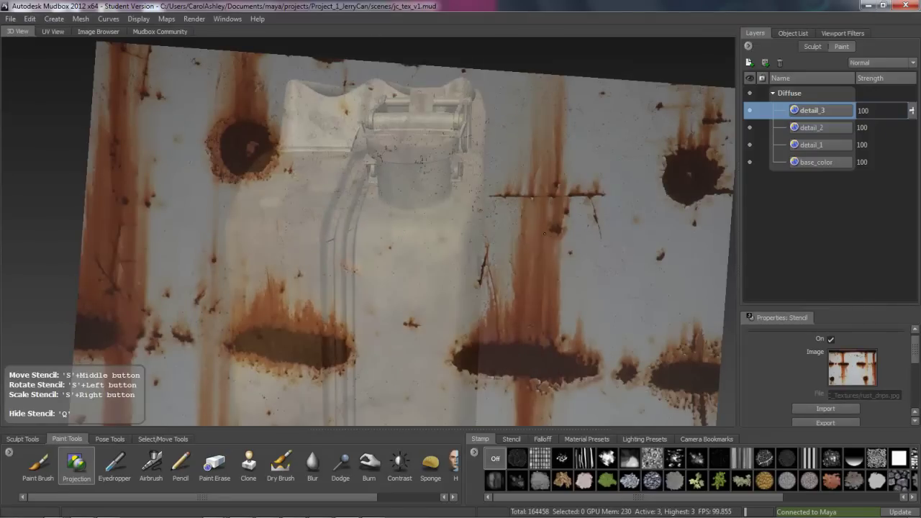
drag(418, 208, 589, 256)
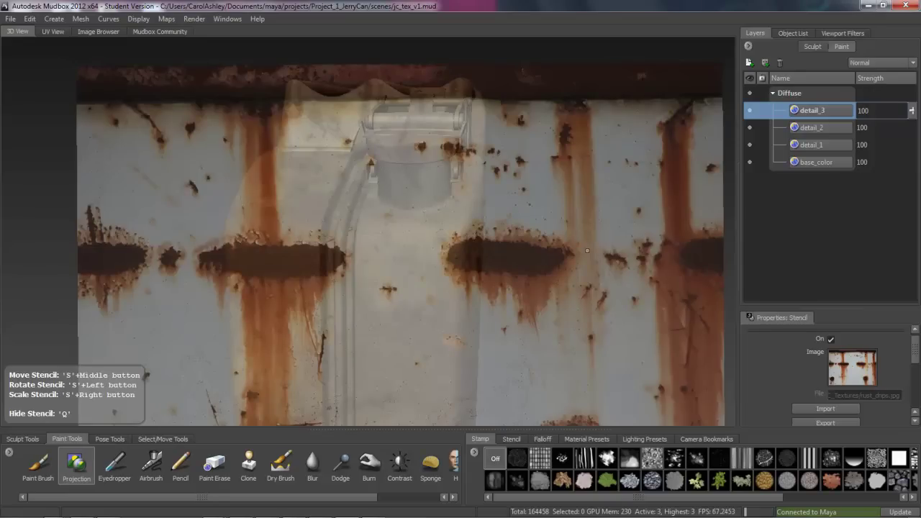
alt+middle_drag(590, 258, 579, 262)
alt+drag(580, 262, 491, 295)
right_drag(503, 296, 413, 312)
middle_drag(413, 312, 459, 244)
right_drag(461, 274, 413, 285)
mouse_move(413, 285)
alt+mouse_down()
mouse_move(431, 266)
mouse_move(437, 281)
mouse_move(428, 283)
alt+mouse_up()
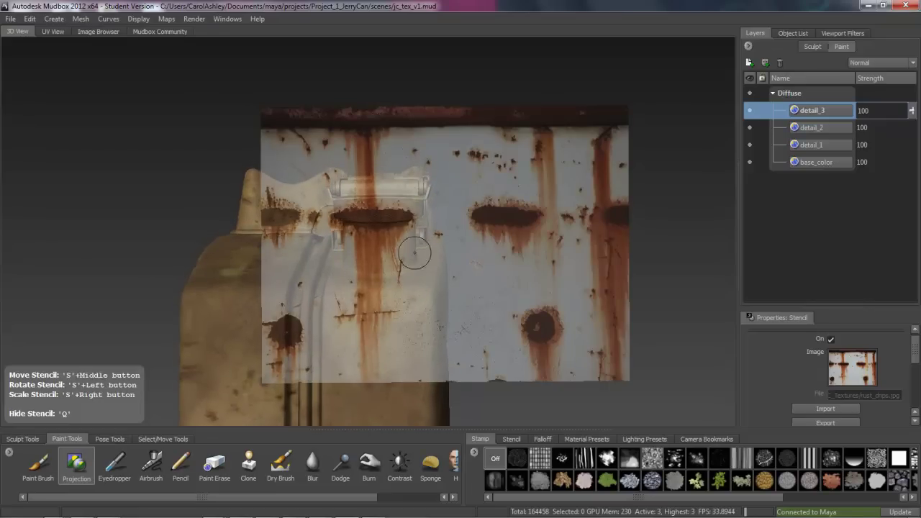
Project the rust drips onto the can's neck and the body surface below it on the detail_3 layer
key(q)
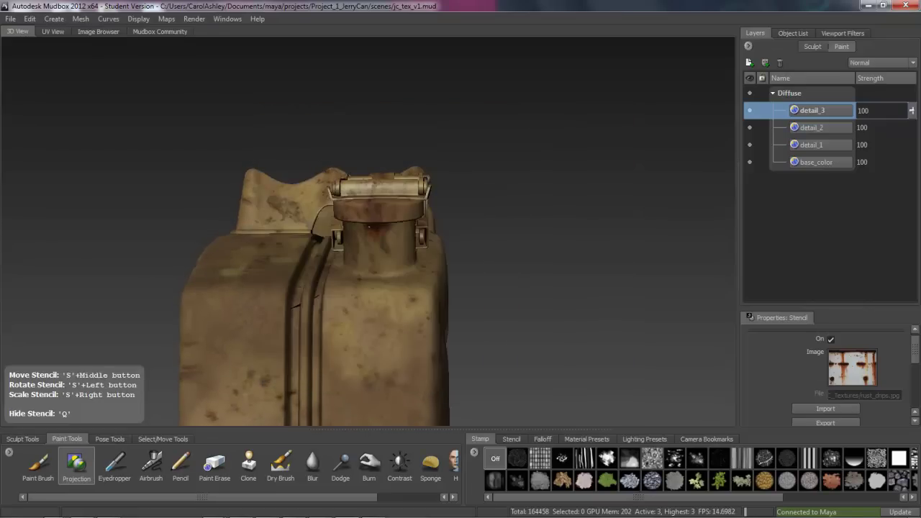
key(q)
key(q)
mouse_move(396, 224)
mouse_down()
mouse_move(375, 239)
mouse_move(383, 251)
mouse_move(372, 254)
mouse_move(373, 271)
mouse_move(363, 238)
mouse_move(391, 321)
mouse_up()
mouse_move(395, 312)
alt+middle_down()
mouse_move(397, 295)
mouse_move(383, 301)
alt+middle_up()
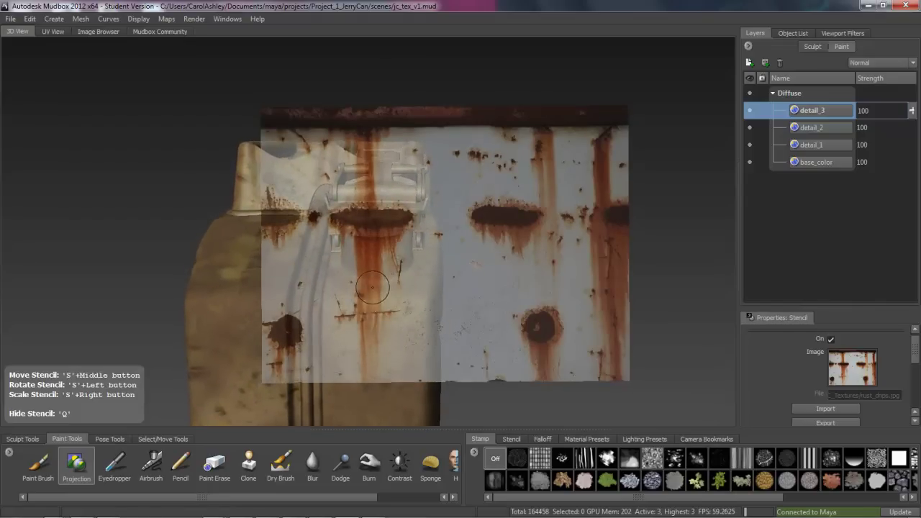
mouse_move(372, 287)
mouse_down()
mouse_move(365, 320)
mouse_move(395, 310)
mouse_up()
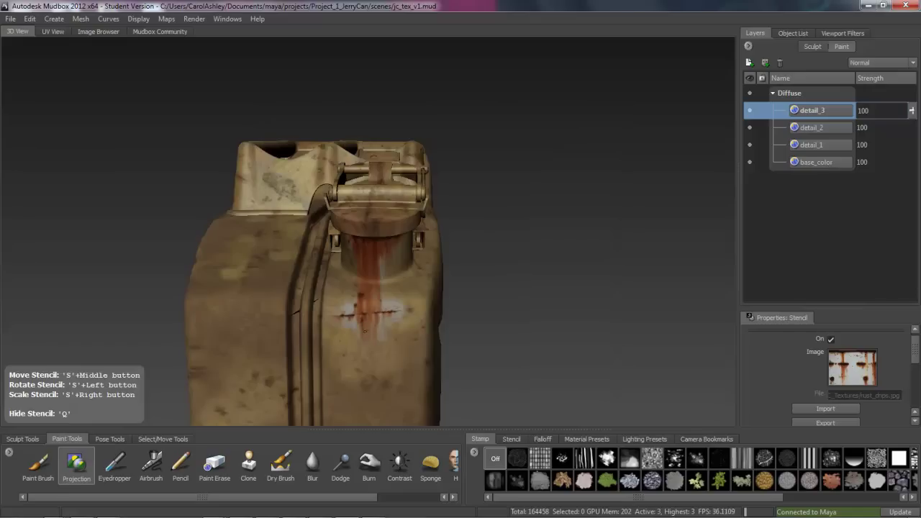
drag(367, 346, 368, 359)
mouse_move(361, 278)
mouse_down()
mouse_move(390, 264)
mouse_move(369, 268)
mouse_move(354, 258)
mouse_move(403, 262)
mouse_move(411, 271)
mouse_move(495, 215)
mouse_up()
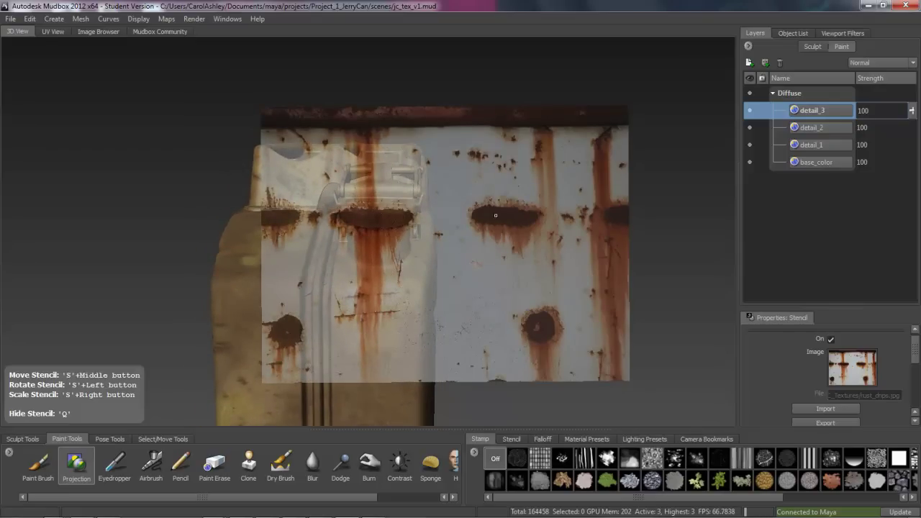
Select the cap and create a new diffuse paint layer for it named cap_detail_2
click(385, 211)
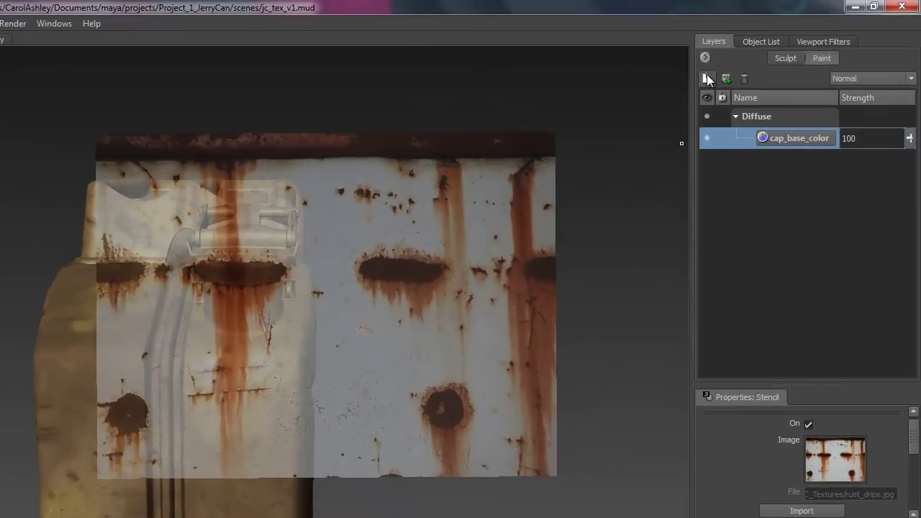
click(749, 63)
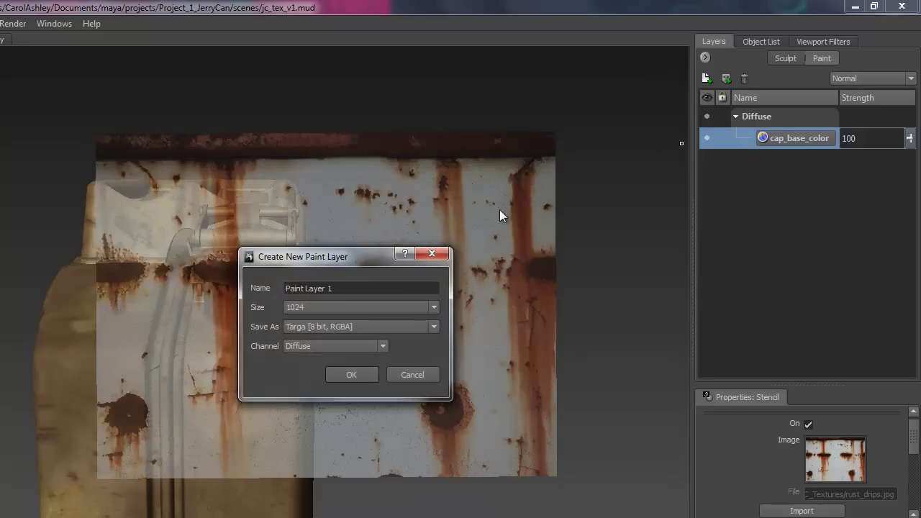
triple_click(368, 287)
text(cap_)
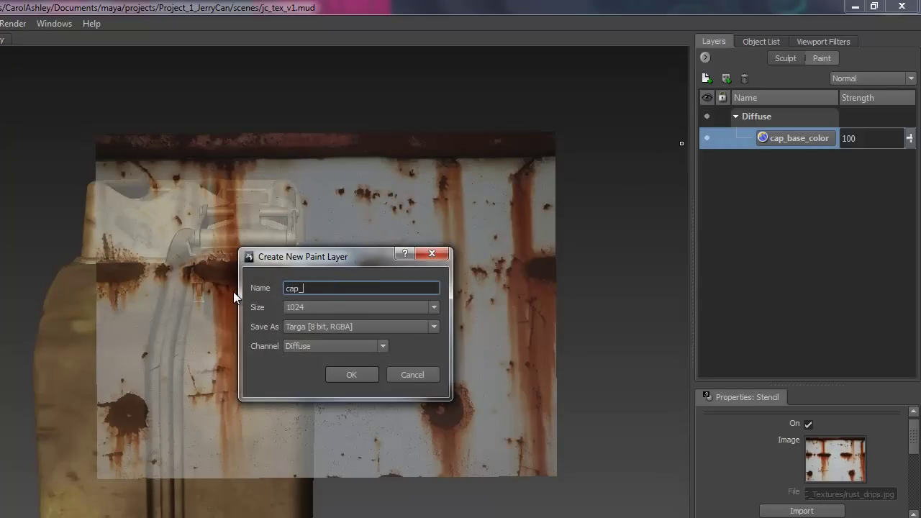
text(detail_2)
key(Return)
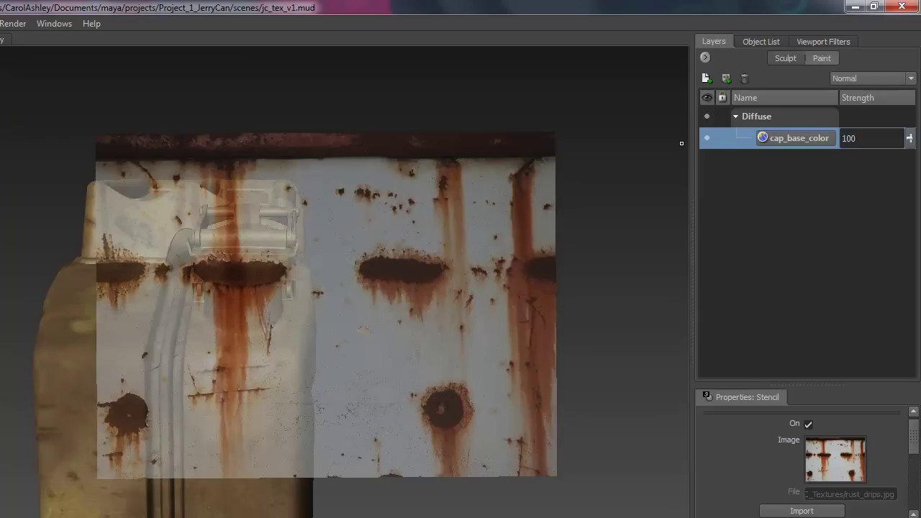
Enlarge the rust-drips stencil and align its dark rust patch with the front of the cap
right_click(241, 277)
mouse_move(241, 276)
mouse_down()
mouse_move(248, 273)
mouse_move(230, 277)
mouse_move(263, 272)
mouse_move(240, 275)
mouse_up()
key(q)
key(q)
drag(242, 273, 243, 273)
alt+right_drag(243, 273, 336, 308)
alt+middle_drag(335, 308, 326, 314)
alt+drag(326, 314, 268, 306)
alt+right_drag(268, 306, 297, 315)
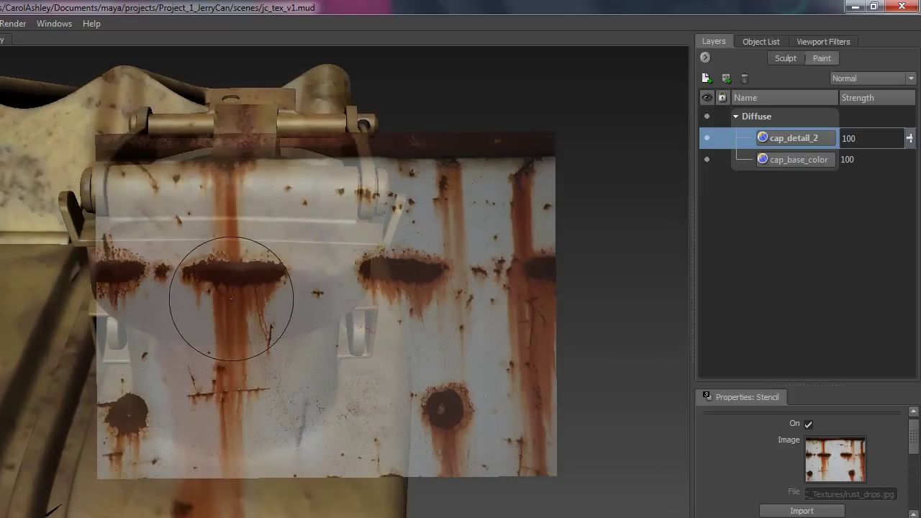
right_drag(215, 294, 350, 294)
mouse_move(350, 295)
alt+mouse_down()
mouse_move(378, 308)
mouse_move(334, 291)
mouse_move(361, 298)
alt+mouse_up()
middle_drag(335, 321, 432, 375)
right_drag(328, 401, 353, 381)
mouse_move(353, 380)
middle_down()
mouse_move(374, 394)
mouse_move(391, 432)
middle_up()
Project the dark rust patch across the front rim and upper face of the cap
drag(247, 311, 249, 321)
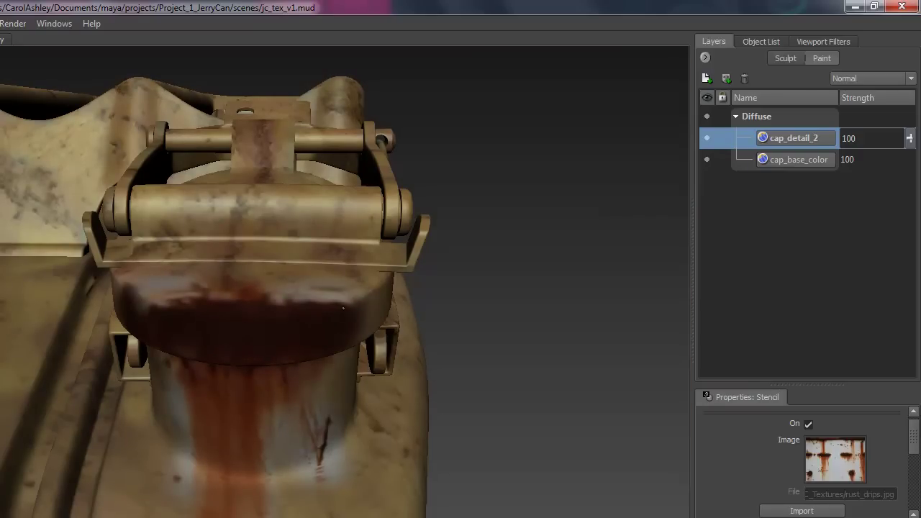
drag(343, 308, 325, 295)
drag(260, 282, 242, 280)
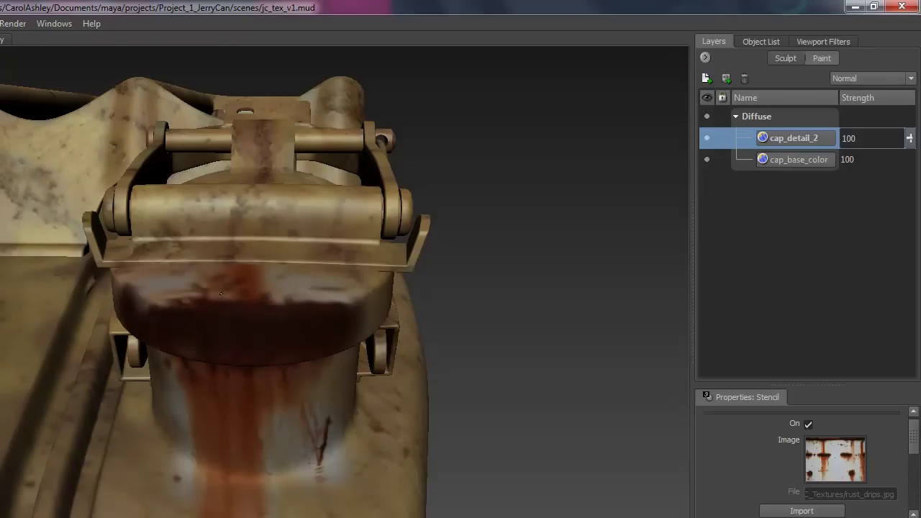
key(q)
Project more rust onto the side edges of the cap rim from a lower viewing angle
mouse_move(154, 308)
alt+mouse_down()
mouse_move(319, 326)
mouse_move(243, 316)
mouse_move(238, 350)
alt+mouse_up()
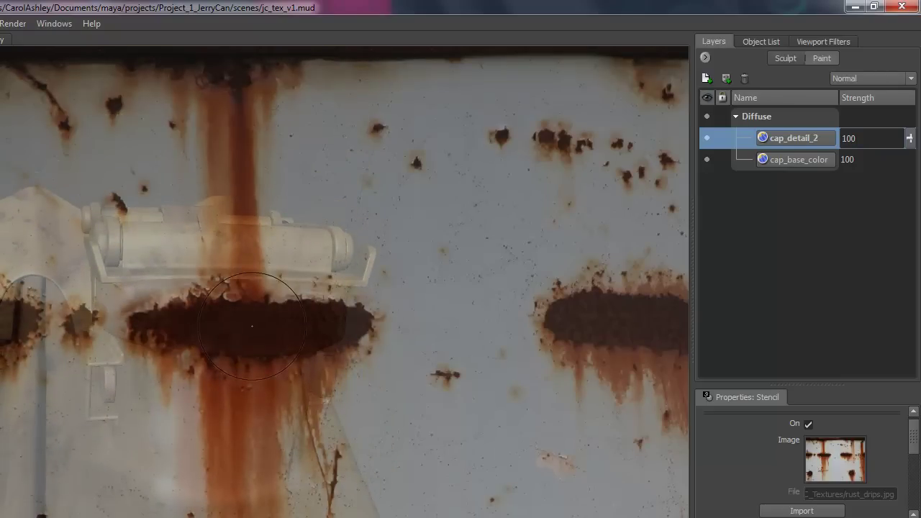
key(q)
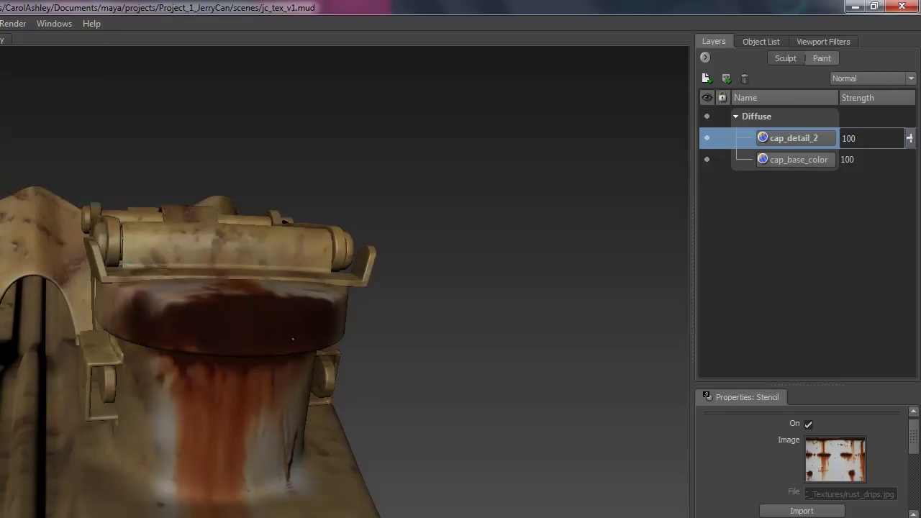
key(q)
key(q)
key(q)
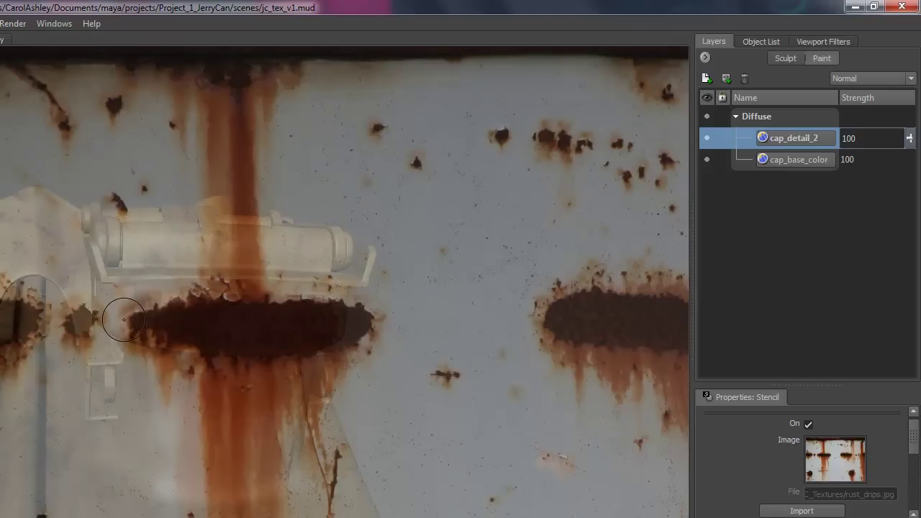
key(q)
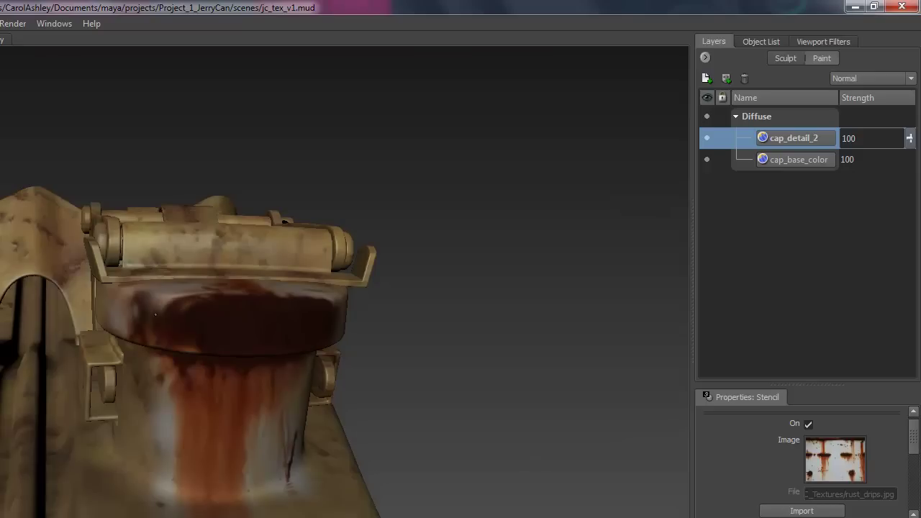
drag(148, 315, 155, 324)
click(155, 324)
Hide the stencil and set the blend mode of the cap_detail_2 layer to Overlay
mouse_move(288, 324)
alt+mouse_down()
mouse_move(192, 328)
mouse_move(195, 318)
mouse_move(141, 280)
mouse_move(115, 284)
mouse_move(205, 298)
mouse_move(184, 295)
alt+mouse_up()
key(q)
alt+right_drag(206, 326, 232, 304)
right_click(794, 144)
click(854, 77)
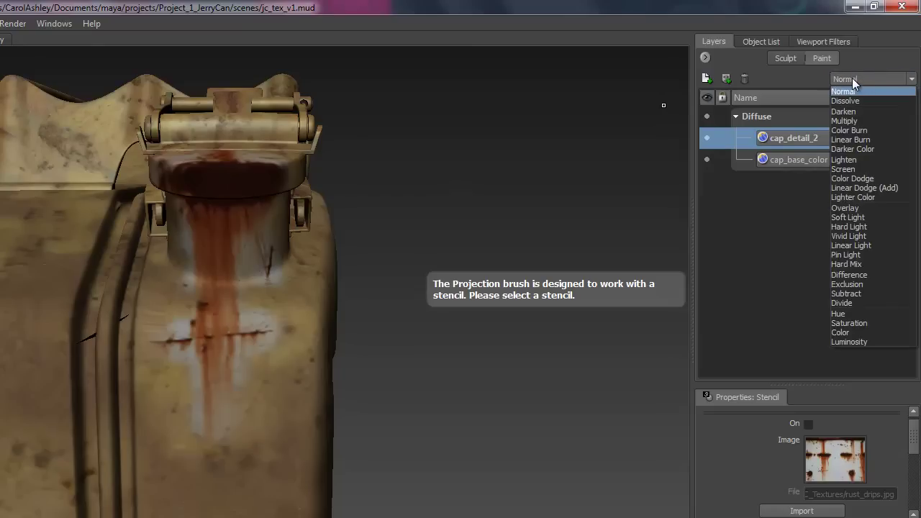
click(847, 208)
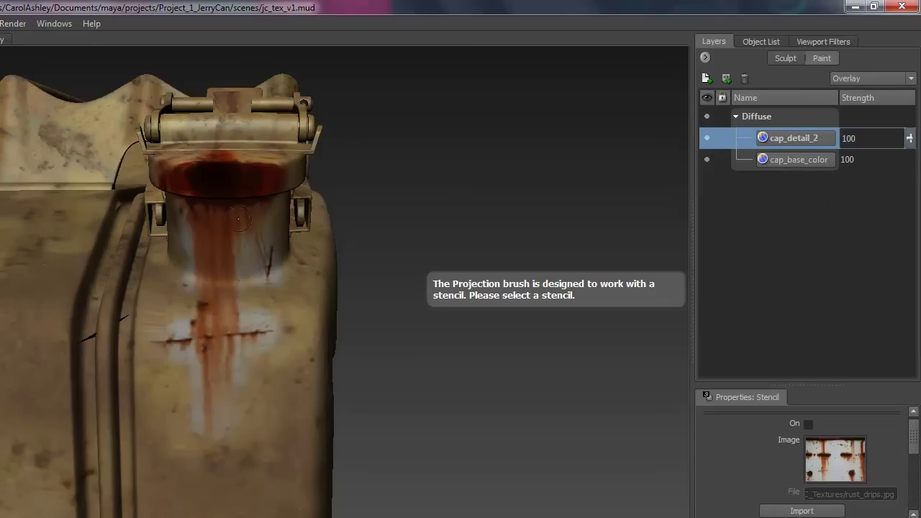
Adjust the color of the cap_detail_2 layer to hue 5, saturation -63 and value 20
alt+middle_drag(218, 243, 218, 277)
alt+right_drag(218, 277, 335, 194)
alt+middle_drag(335, 194, 335, 230)
right_click(798, 136)
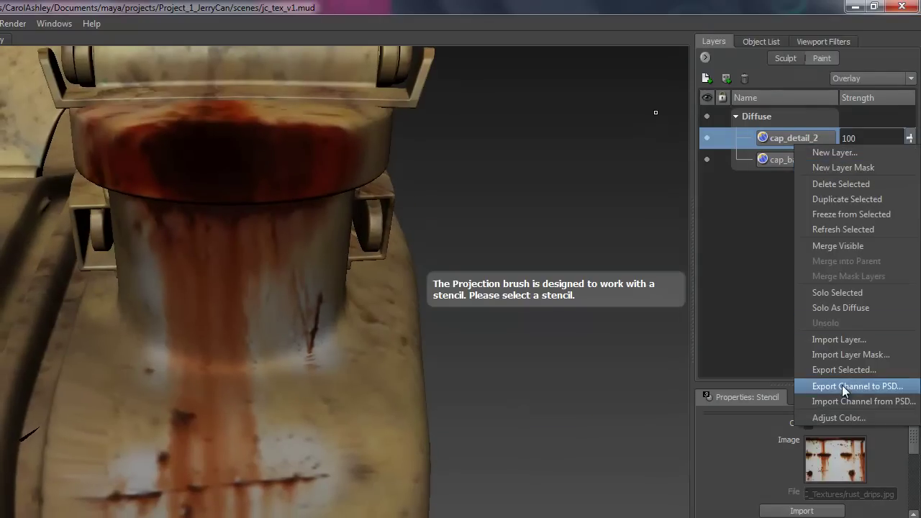
click(842, 417)
drag(394, 153, 625, 131)
drag(609, 186, 650, 167)
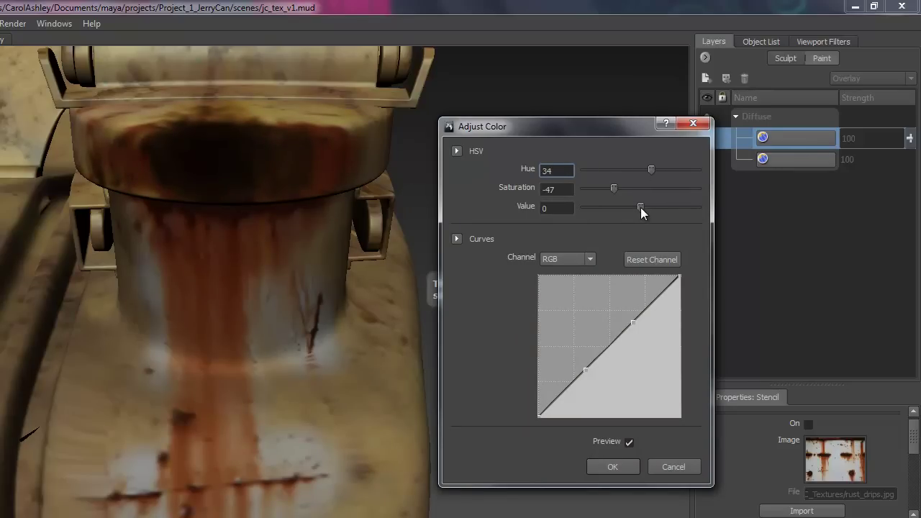
drag(641, 207, 654, 206)
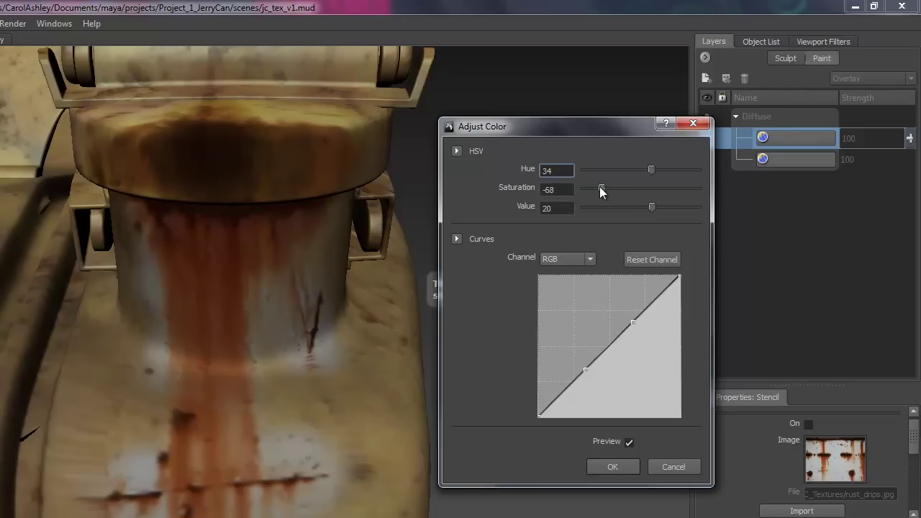
drag(597, 186, 603, 187)
drag(650, 169, 640, 169)
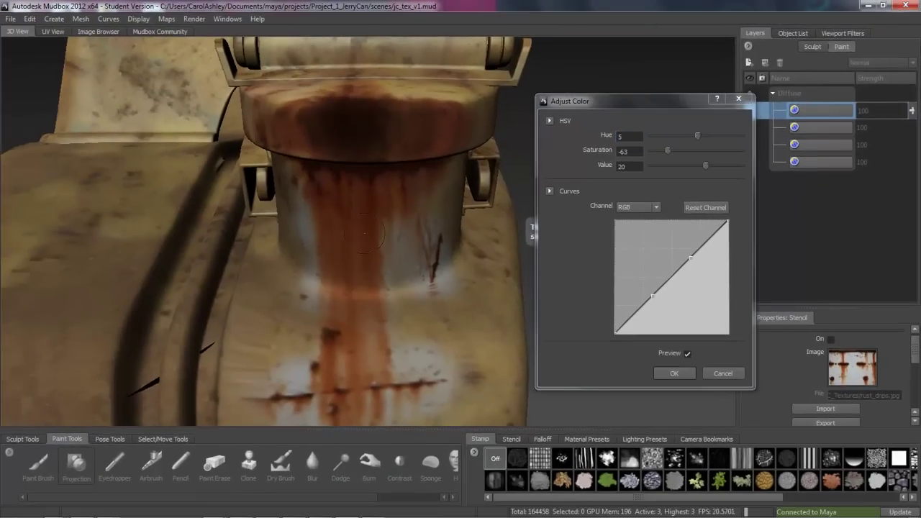
click(673, 372)
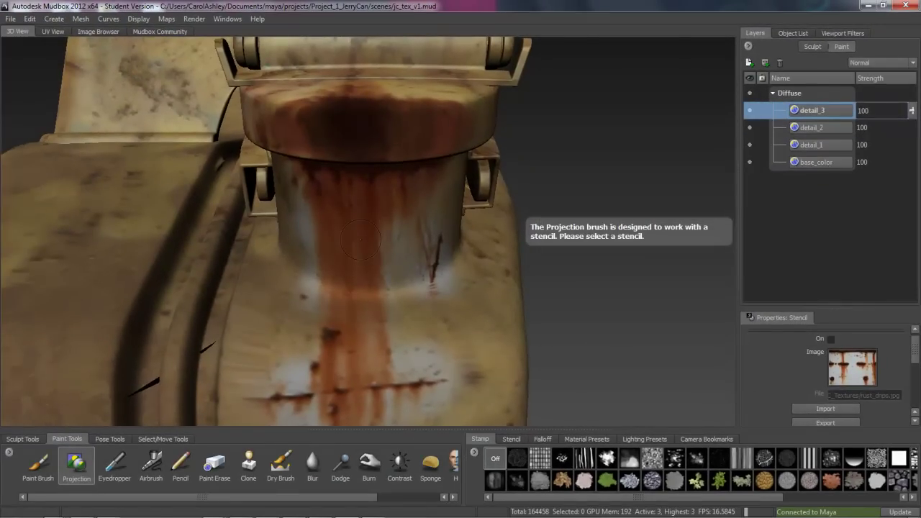
Set the blend mode of the detail_3 layer to Overlay
right_click(824, 109)
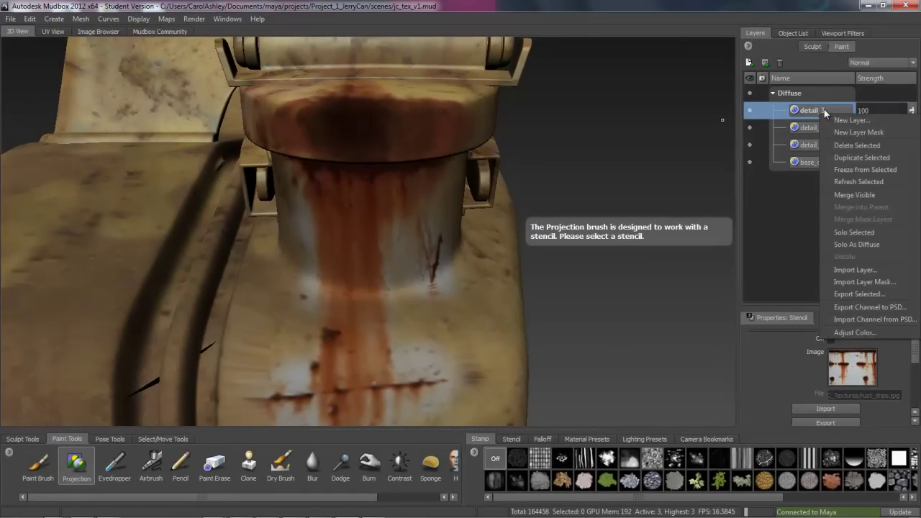
click(859, 62)
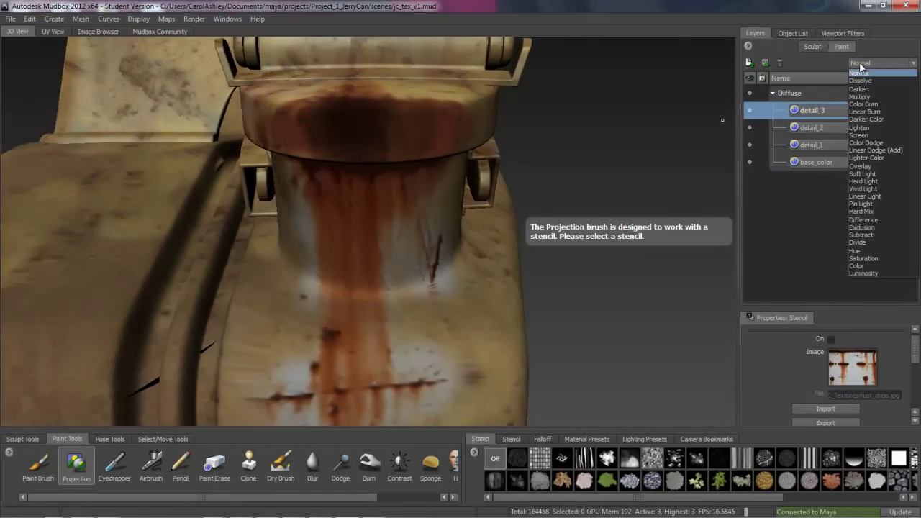
click(859, 166)
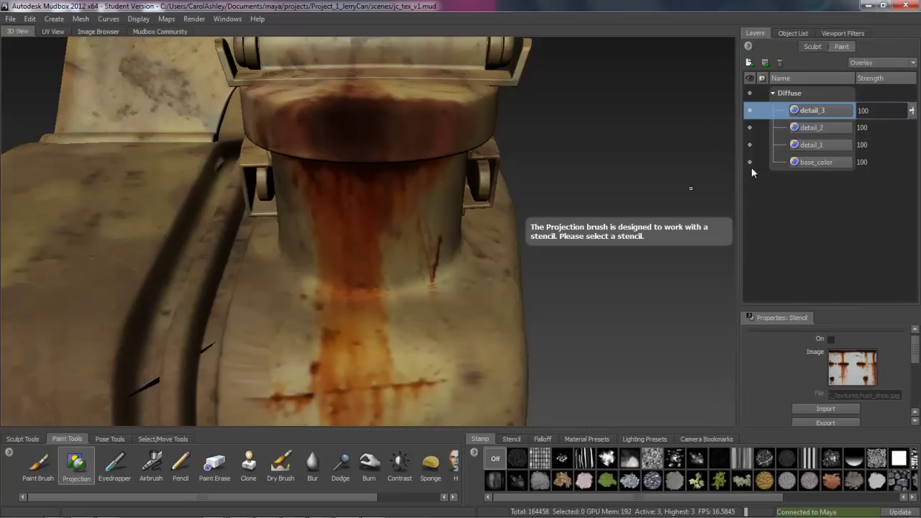
Adjust the color of the detail_3 layer to hue 2, saturation -19 and value -30
right_click(824, 114)
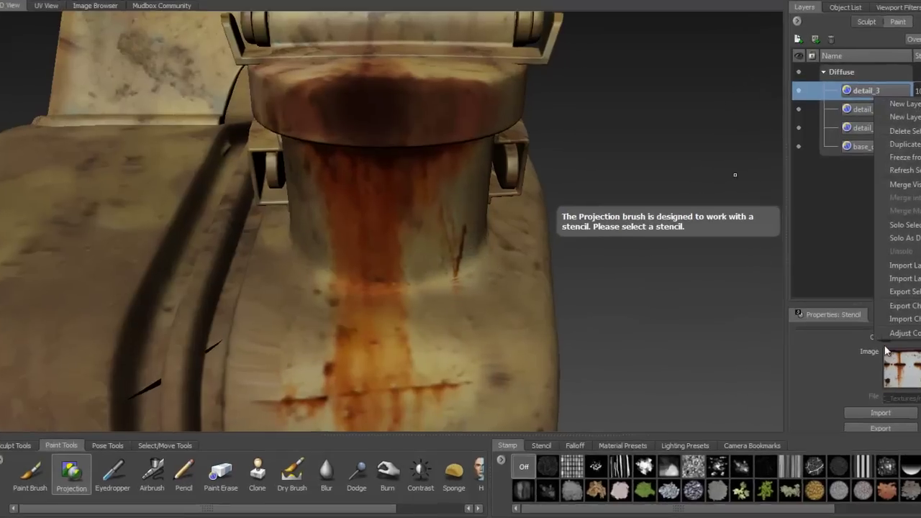
click(909, 334)
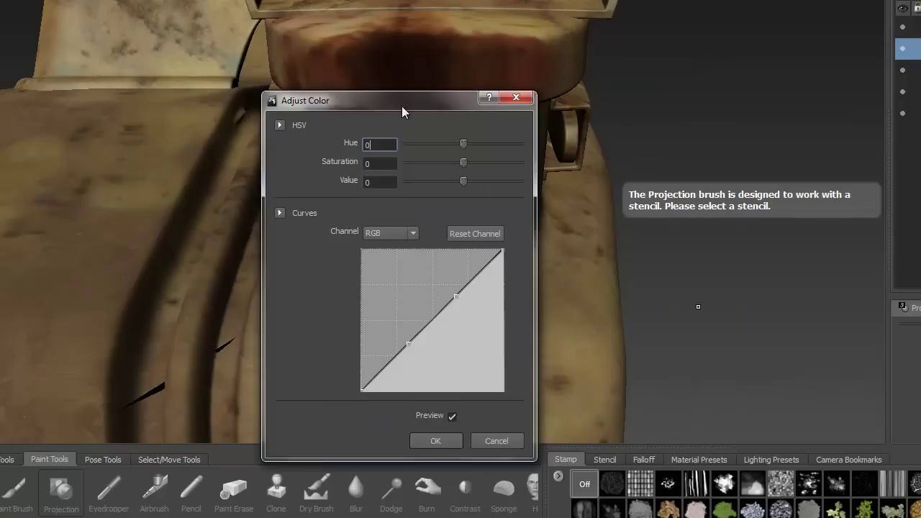
drag(402, 106, 193, 69)
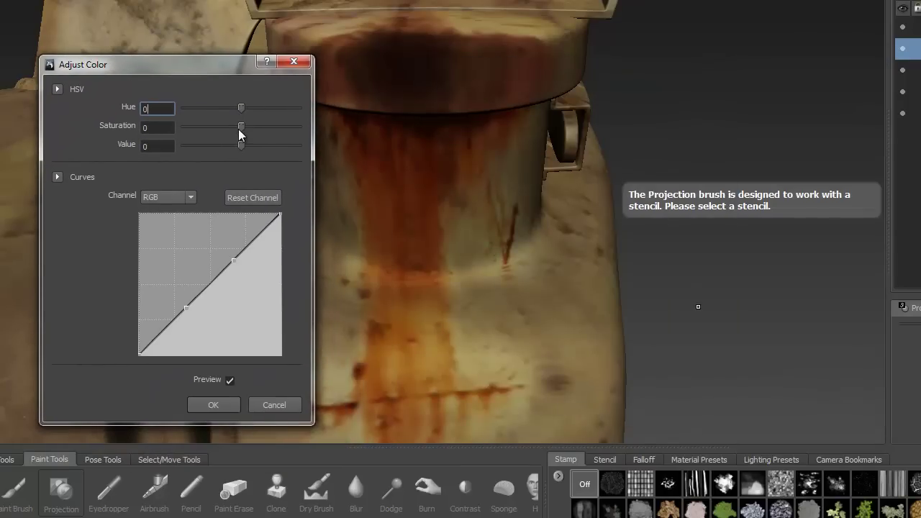
drag(238, 128, 242, 106)
drag(240, 143, 228, 125)
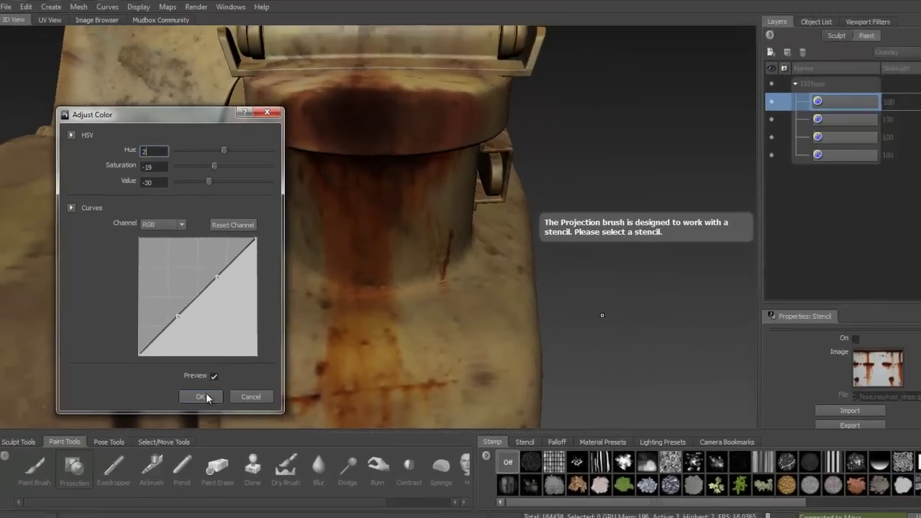
click(213, 404)
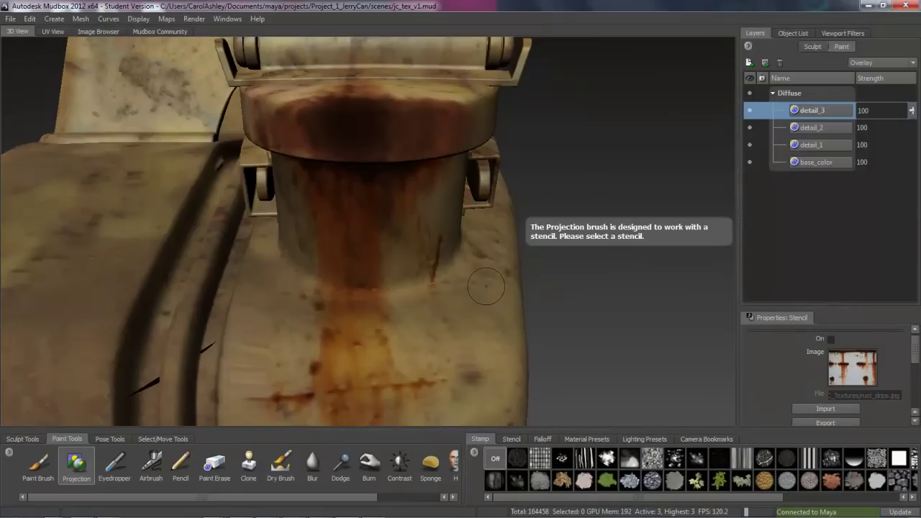
Set the blend mode of the detail_2 layer to Overlay with the broad side of the can in view
alt+right_drag(486, 286, 360, 286)
alt+drag(360, 286, 356, 240)
click(822, 127)
click(878, 64)
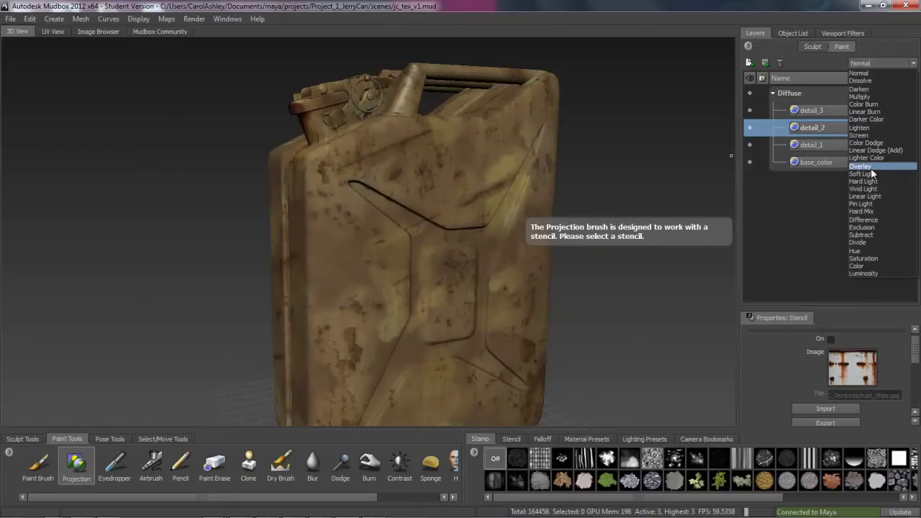
click(873, 174)
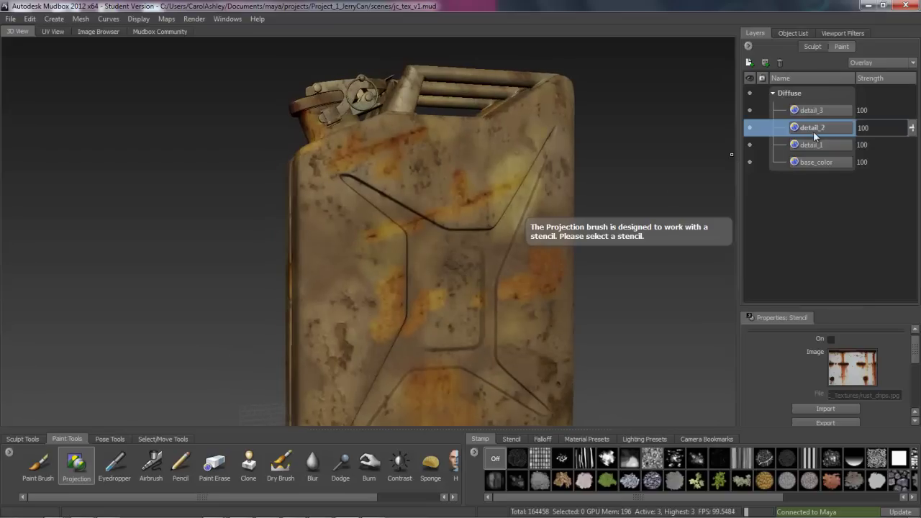
Adjust the color of the detail_2 layer to hue 12, saturation -53 and a slightly lower value
right_click(811, 131)
click(852, 352)
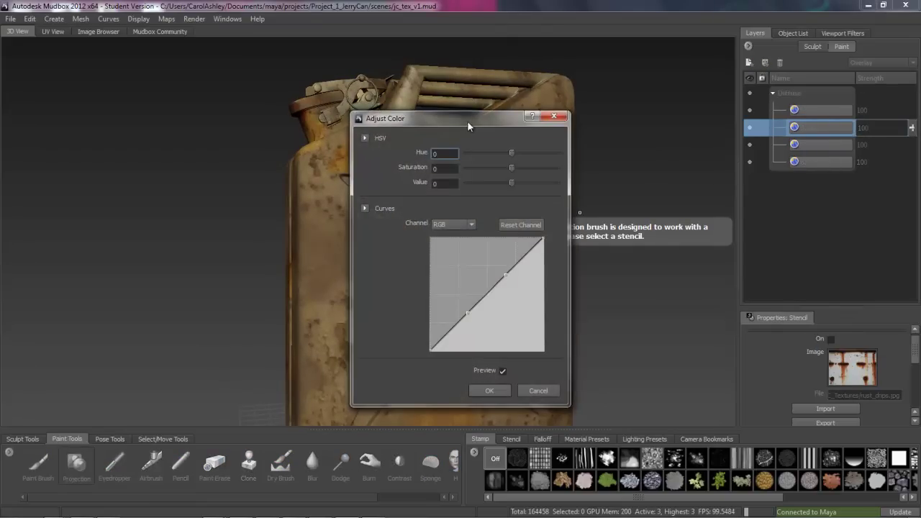
drag(466, 119, 774, 110)
drag(818, 159, 792, 158)
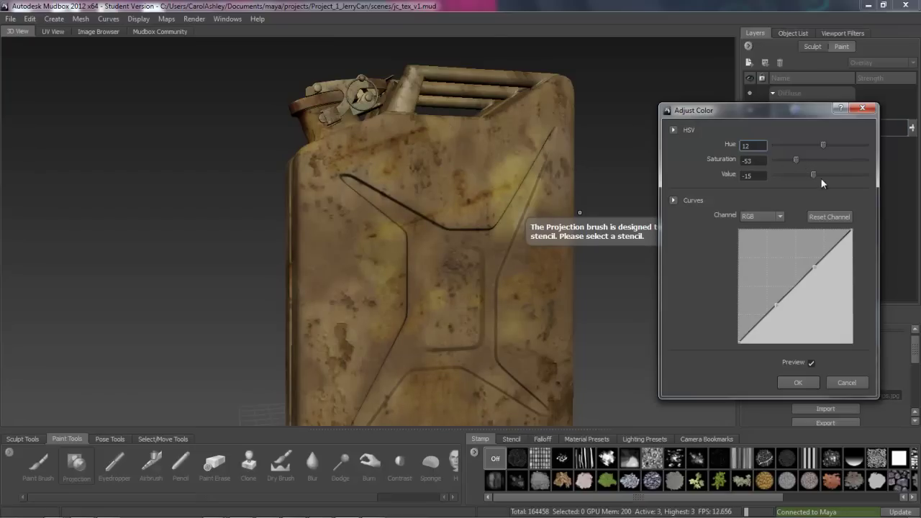
drag(814, 180, 811, 174)
click(798, 382)
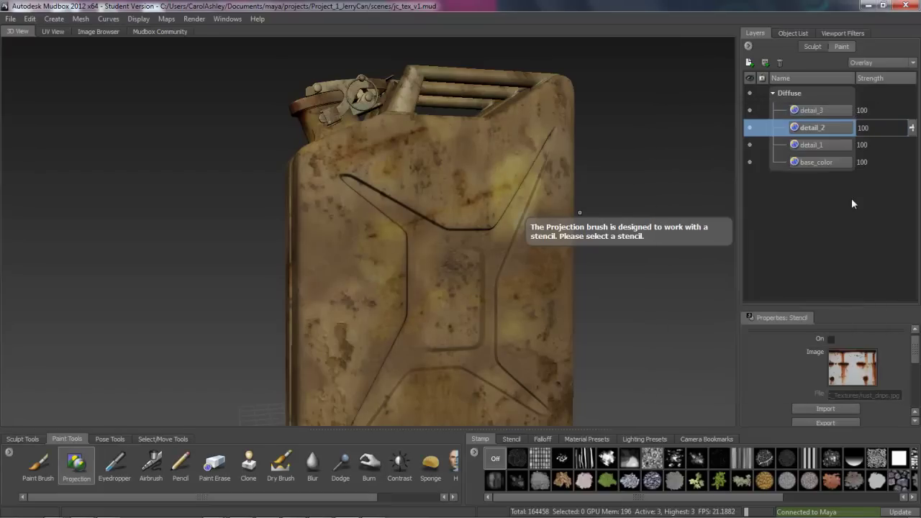
Set the blend mode of the detail_1 layer to Overlay
click(815, 148)
click(877, 63)
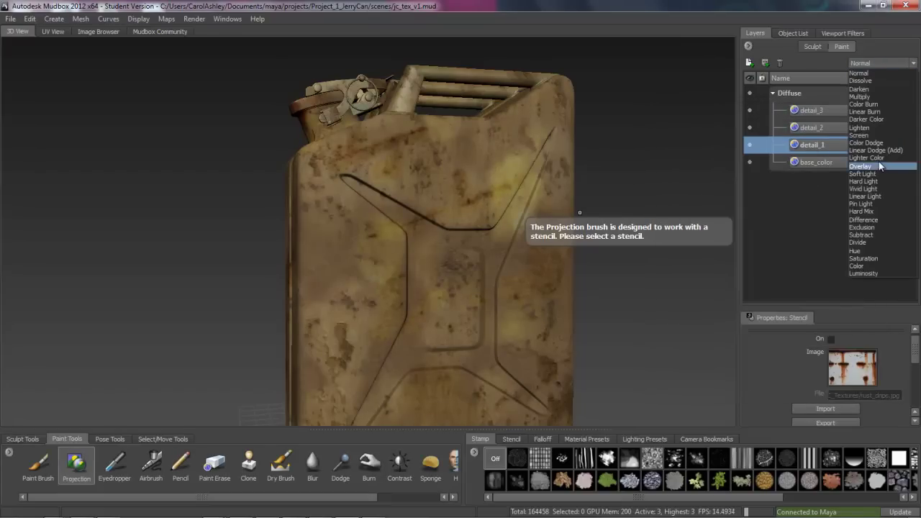
click(857, 165)
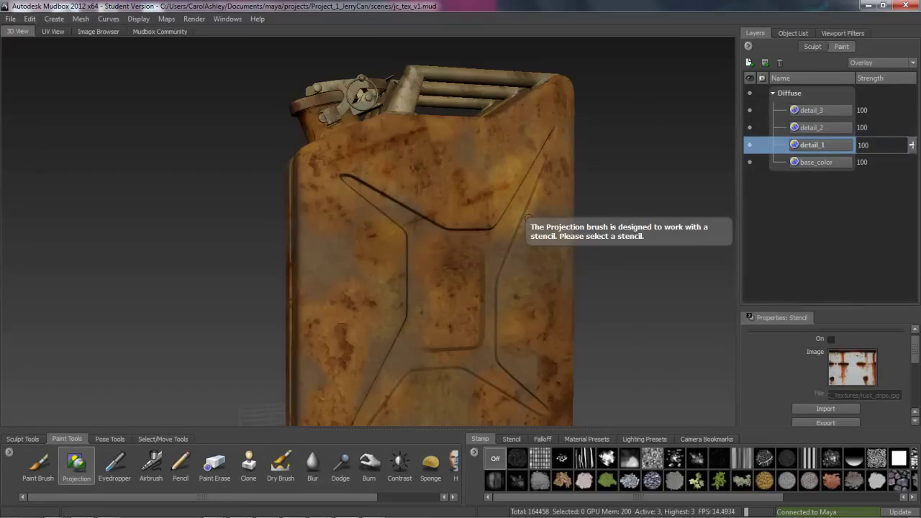
Adjust the color of the detail_1 layer to hue 9, value -18 and a strongly reduced saturation
right_click(820, 146)
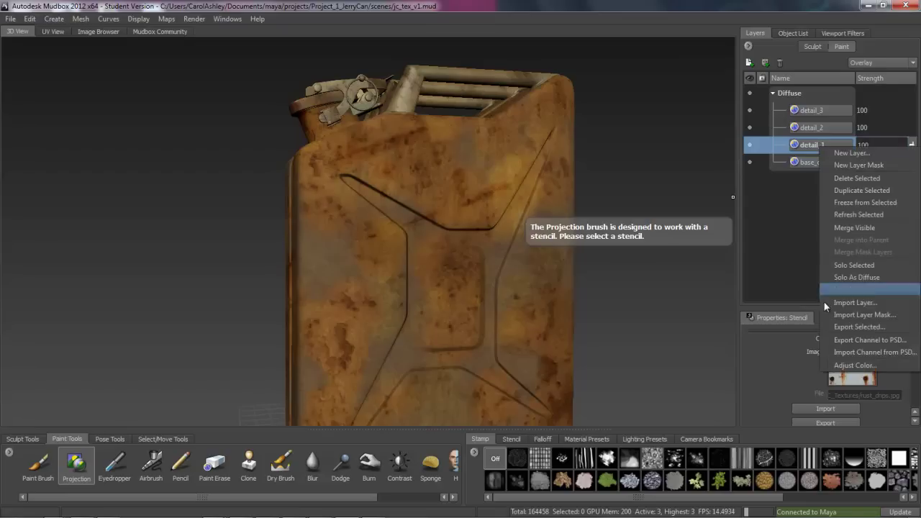
click(838, 367)
drag(470, 117, 727, 110)
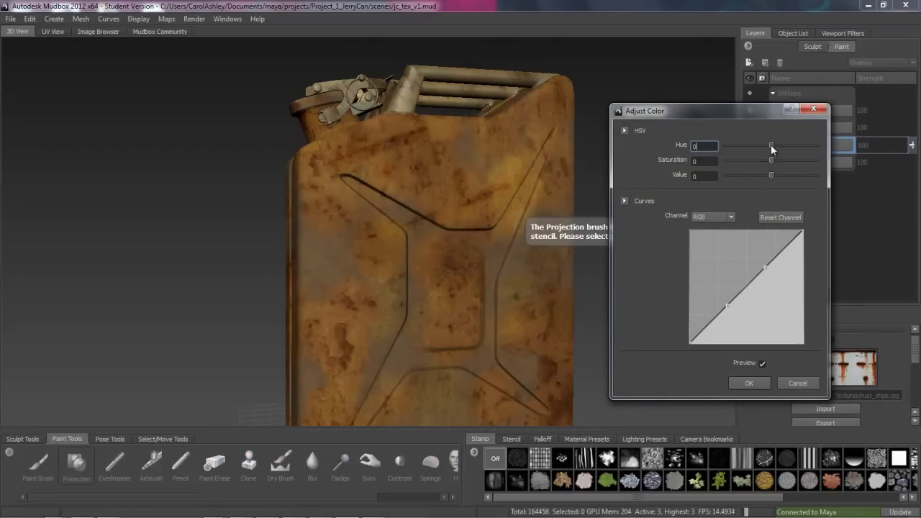
drag(771, 145, 766, 160)
drag(769, 165, 763, 174)
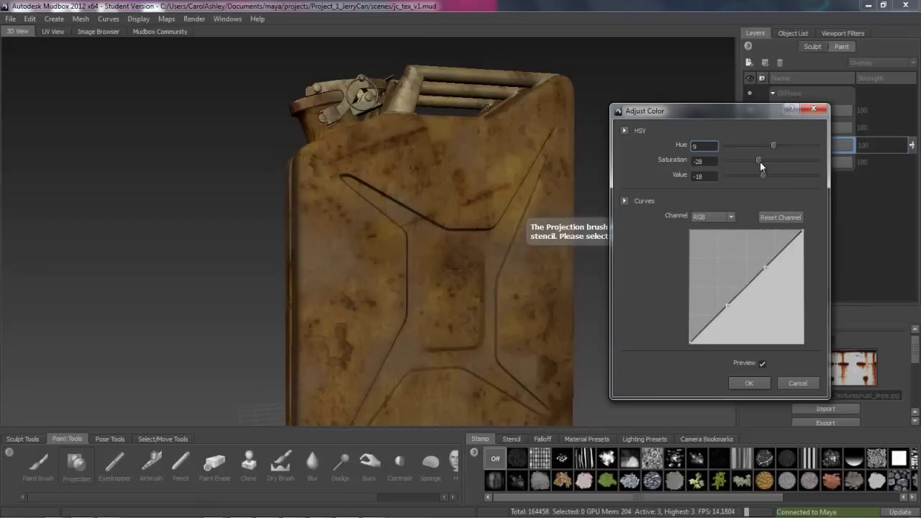
drag(759, 161, 750, 160)
click(748, 383)
Readjust the color of the detail_3 rust drips below the cap to hue 12, value -13 and slightly higher saturation
alt+drag(433, 259, 532, 259)
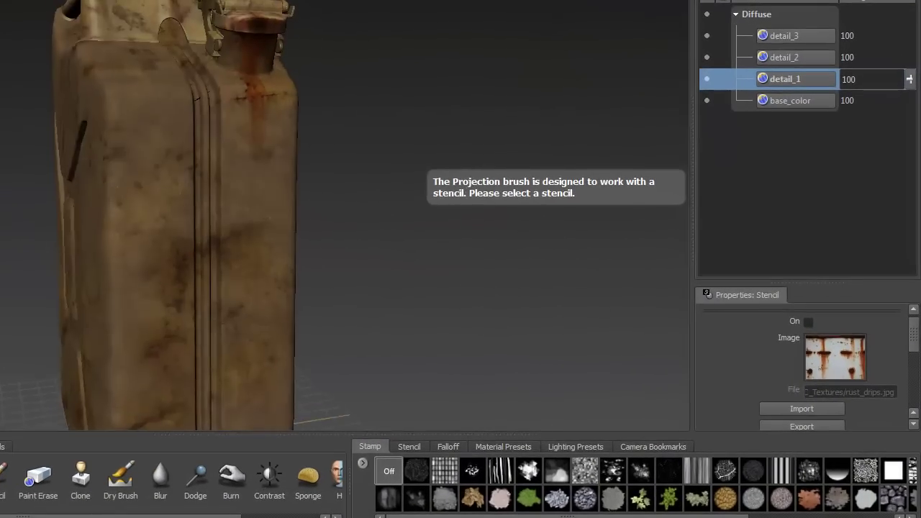
alt+drag(432, 197, 405, 197)
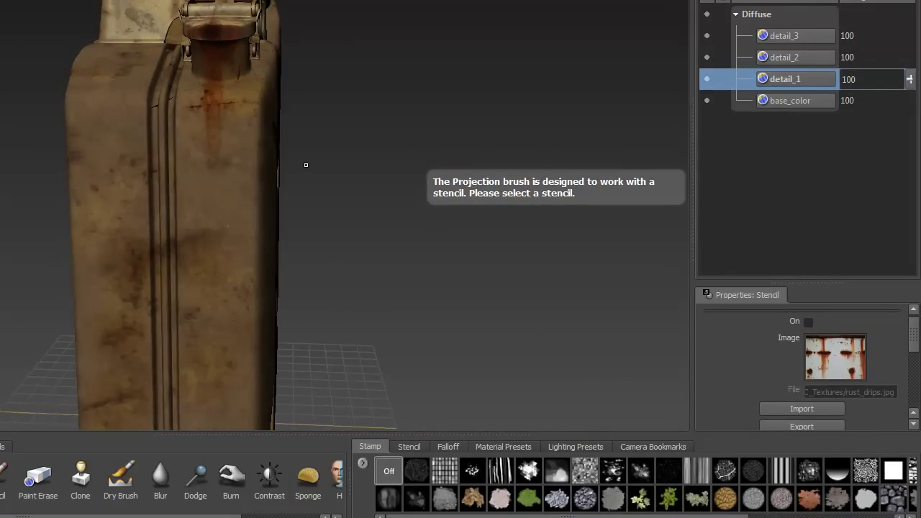
alt+middle_drag(327, 160, 363, 154)
alt+right_drag(363, 154, 404, 146)
alt+middle_drag(405, 146, 365, 244)
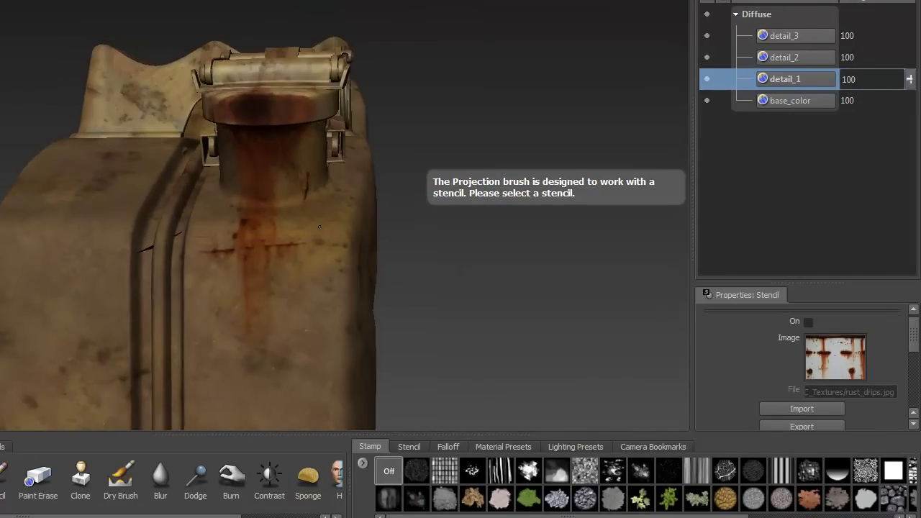
click(793, 37)
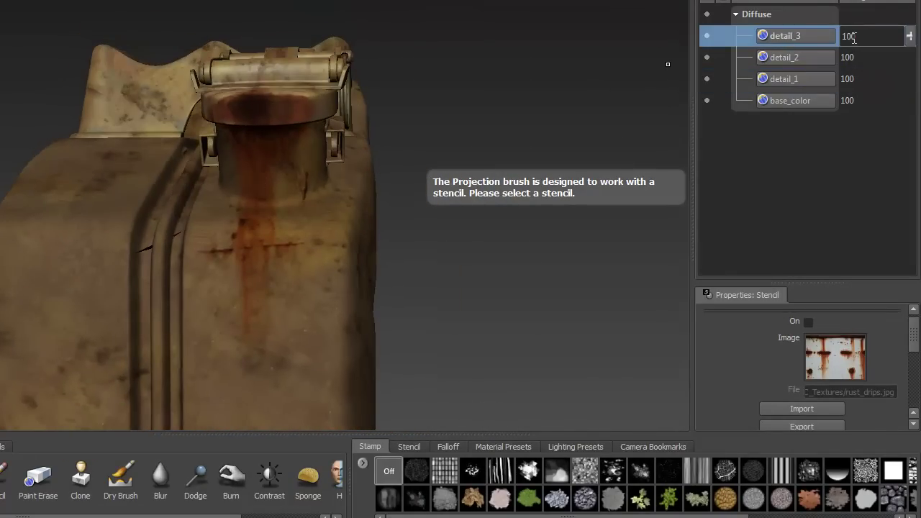
right_click(795, 38)
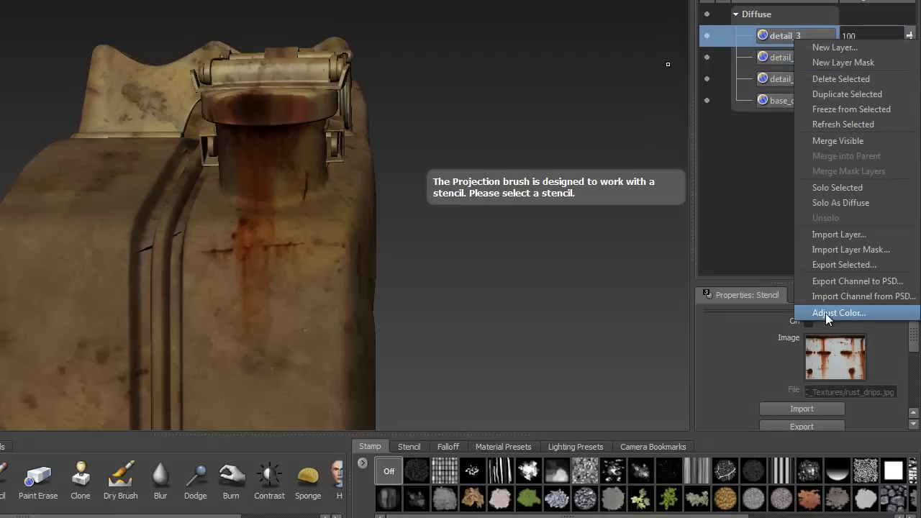
click(835, 312)
drag(395, 36, 602, 28)
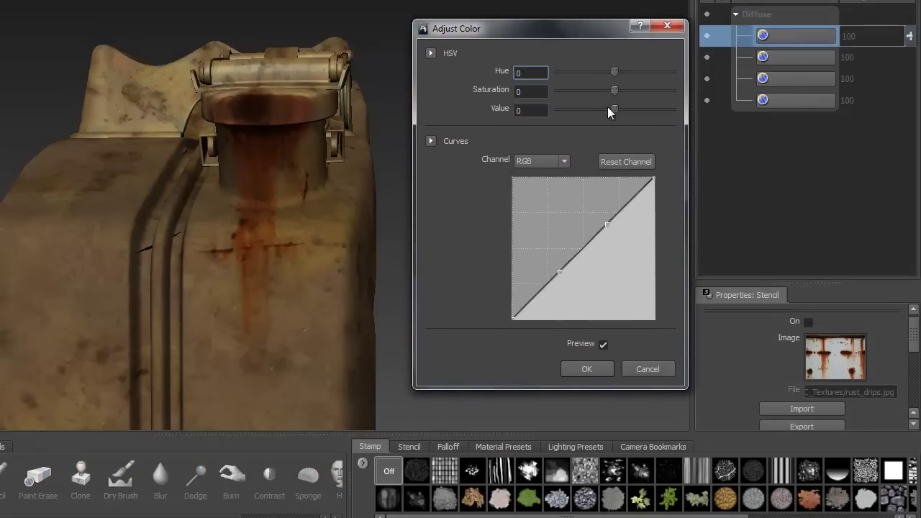
mouse_move(614, 72)
mouse_down()
mouse_move(597, 70)
mouse_move(616, 71)
mouse_up()
drag(612, 109, 600, 108)
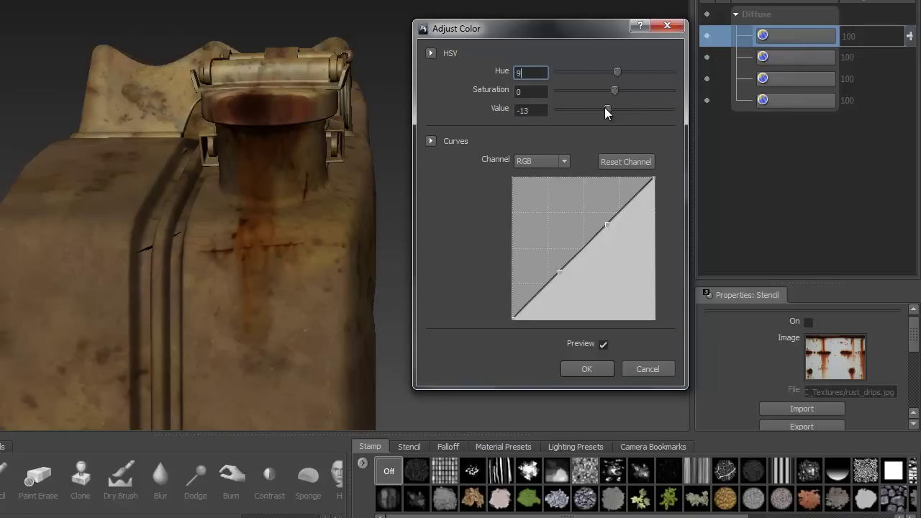
mouse_move(615, 71)
mouse_down()
mouse_move(607, 69)
mouse_move(624, 70)
mouse_move(617, 70)
mouse_up()
drag(604, 108, 608, 109)
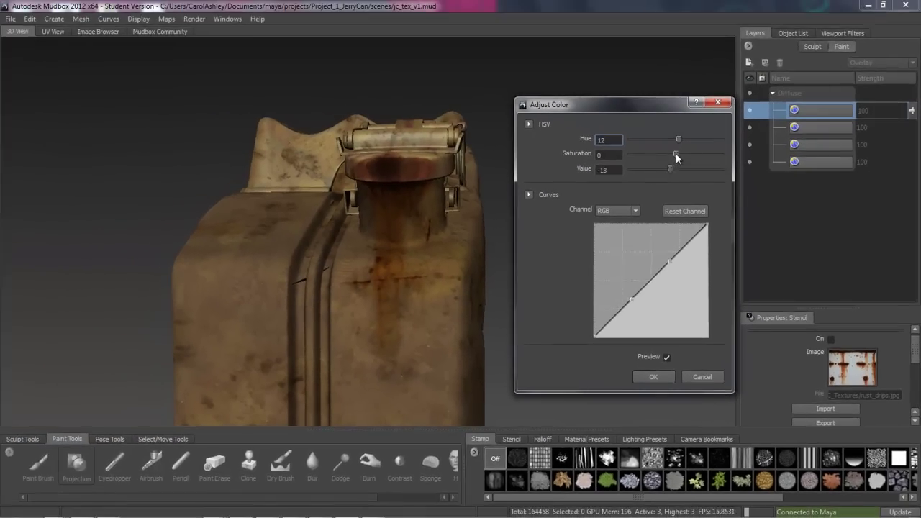
mouse_move(676, 154)
mouse_down()
mouse_move(660, 150)
mouse_move(682, 151)
mouse_up()
click(655, 377)
Darken the can body's base_color layer slightly by lowering its value in the color adjustment
alt+drag(497, 302, 441, 281)
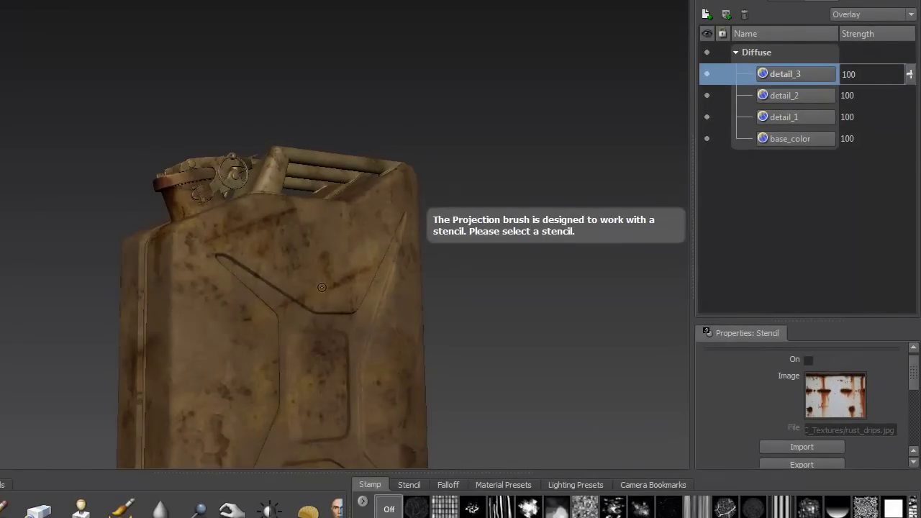
alt+drag(321, 287, 345, 210)
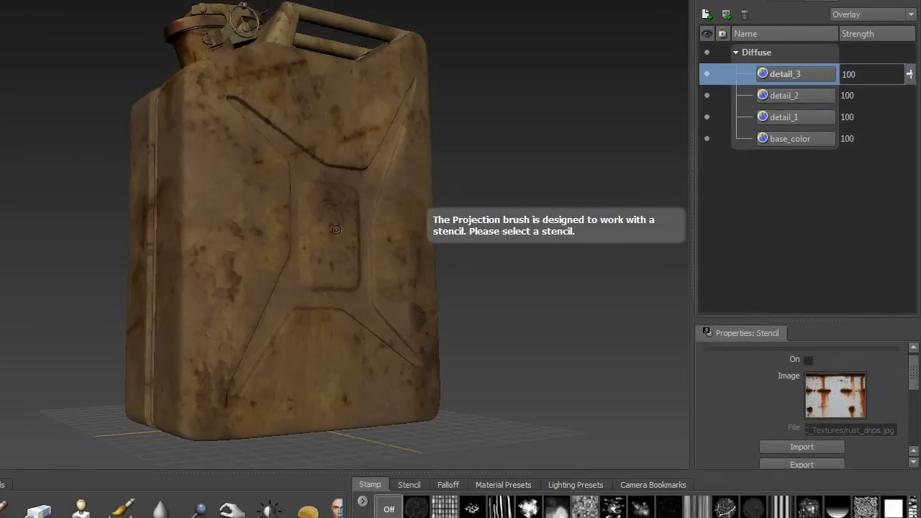
click(790, 136)
right_click(814, 148)
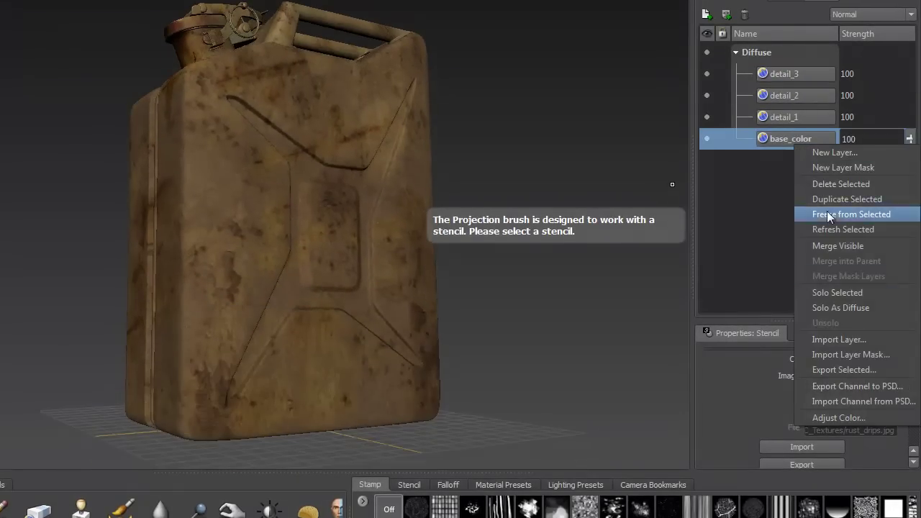
click(831, 418)
drag(446, 85, 522, 86)
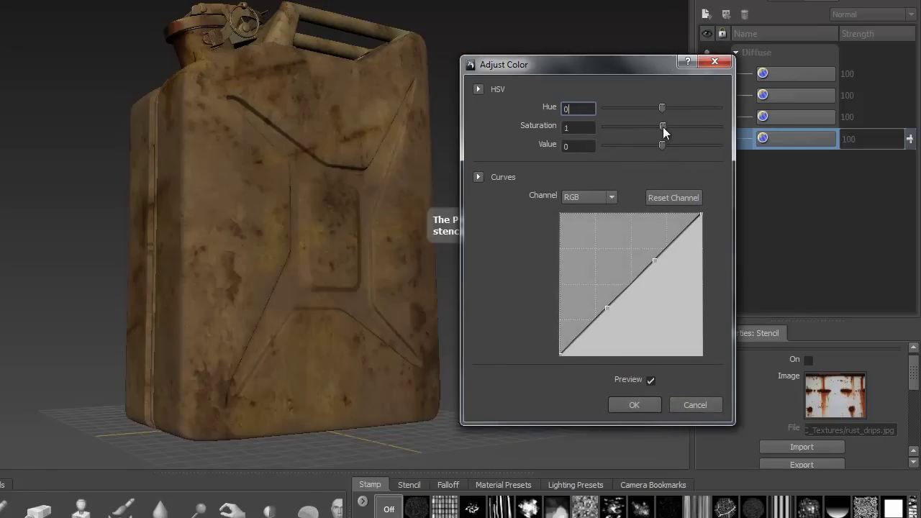
drag(662, 127, 653, 146)
click(634, 404)
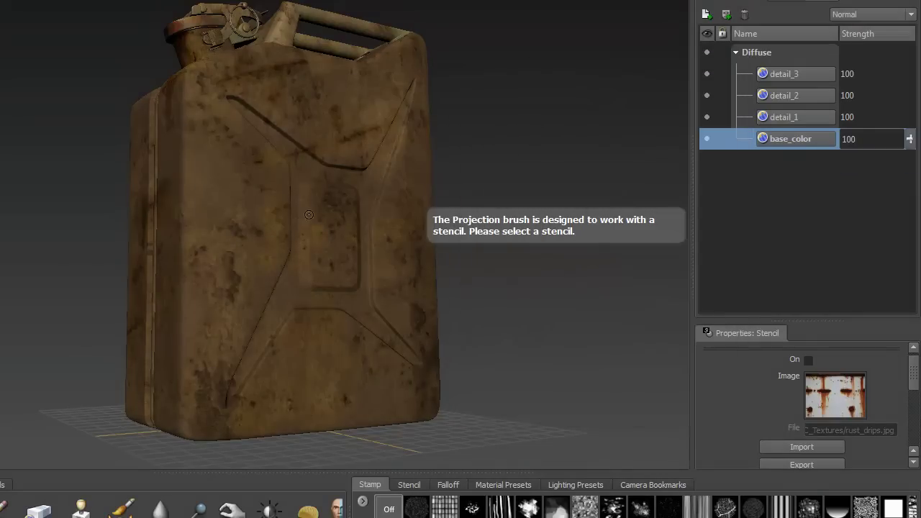
Adjust the color of the cap and handle's base_color layer to hue -7, saturation 10 and value -22
middle_drag(212, 290, 274, 133)
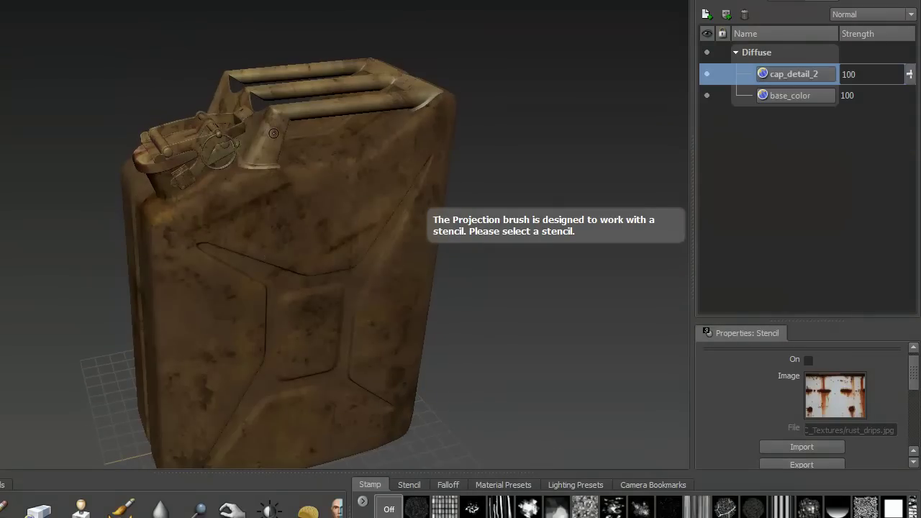
click(808, 96)
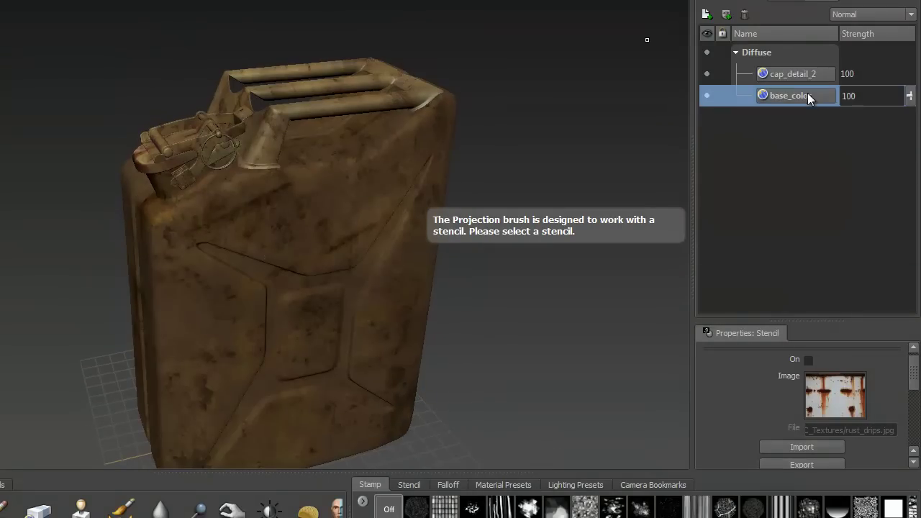
right_click(808, 97)
click(836, 371)
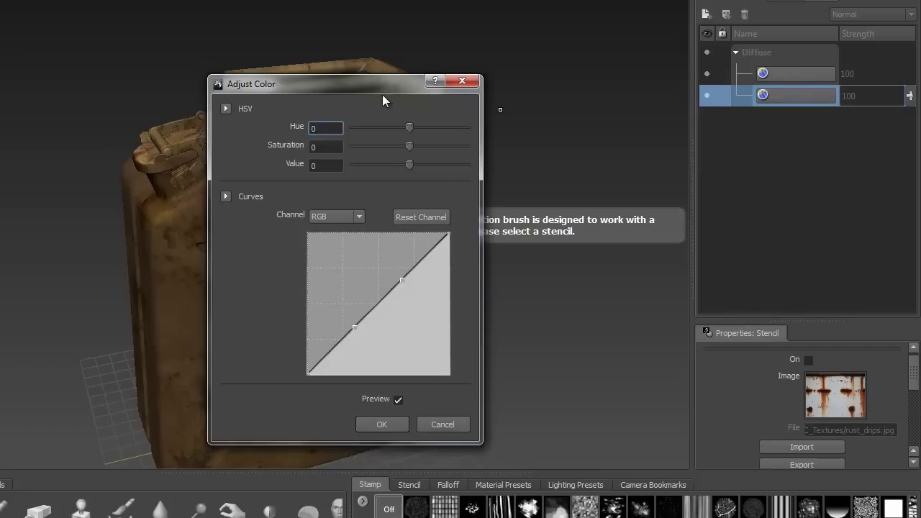
drag(374, 88, 617, 87)
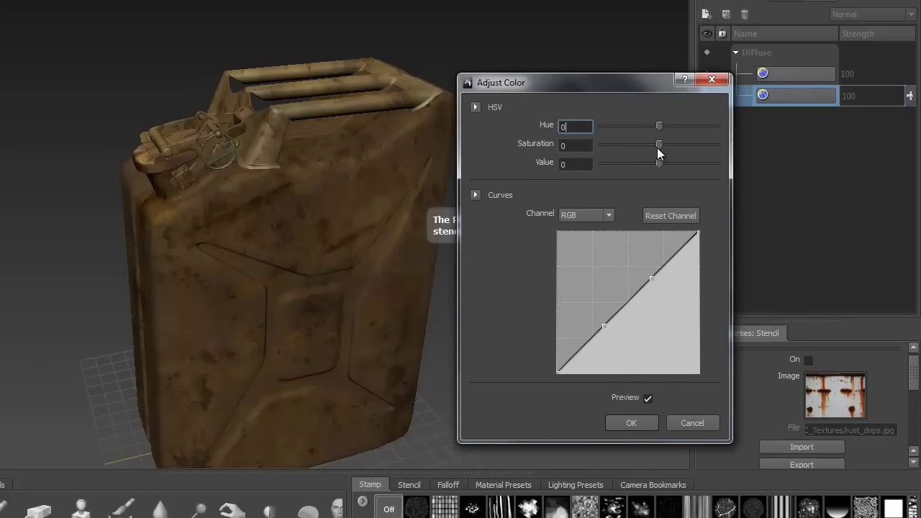
drag(659, 164, 643, 167)
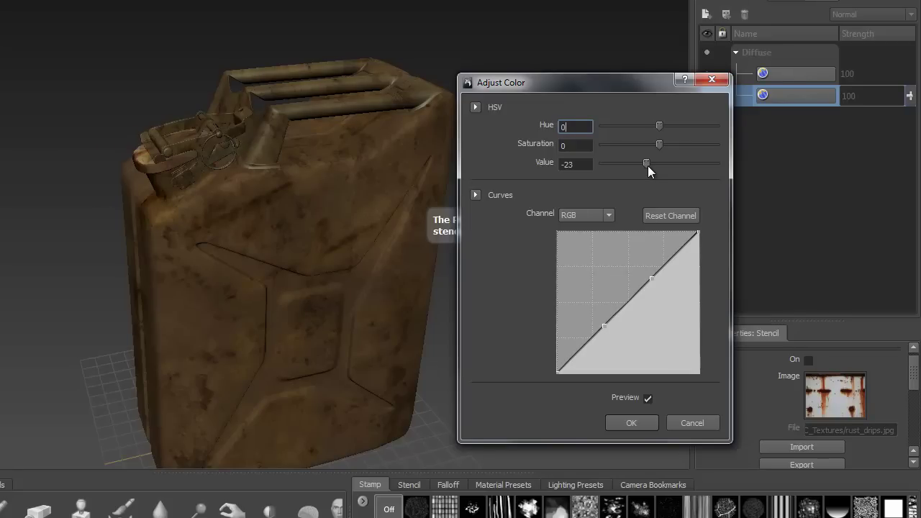
drag(658, 127, 656, 126)
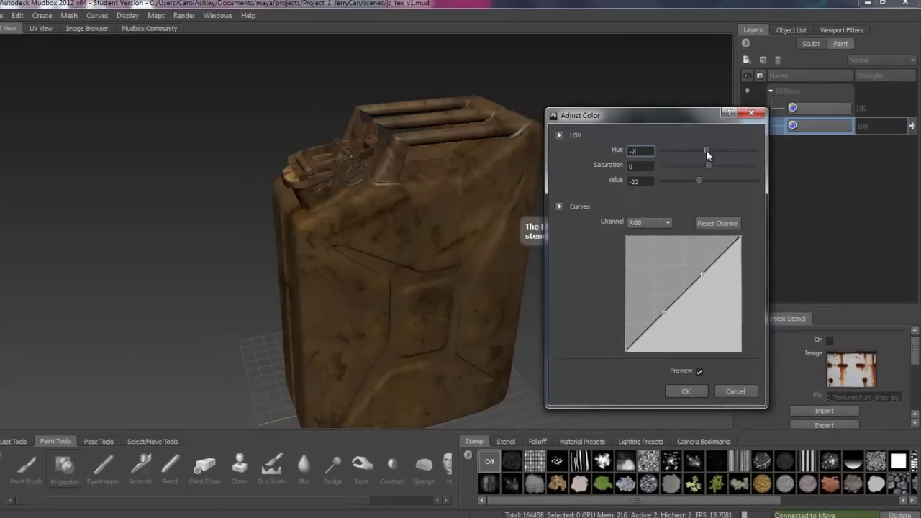
drag(710, 168, 714, 166)
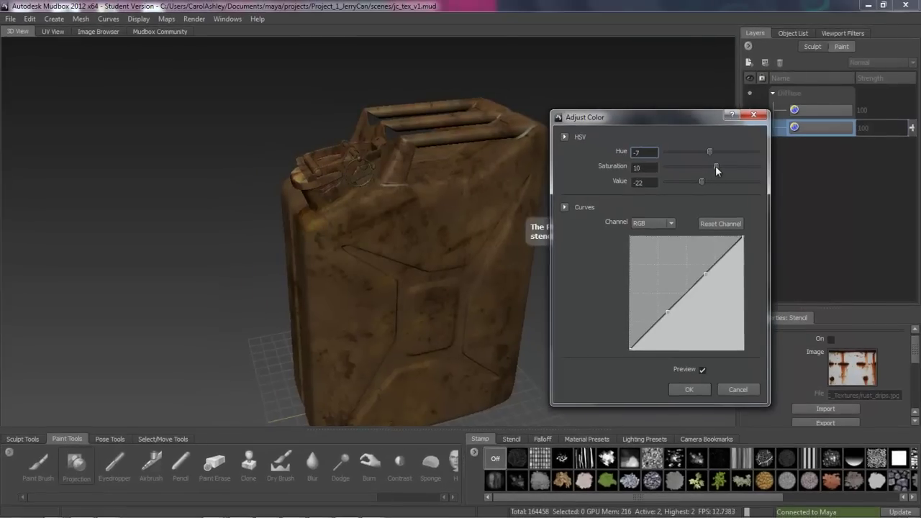
click(691, 386)
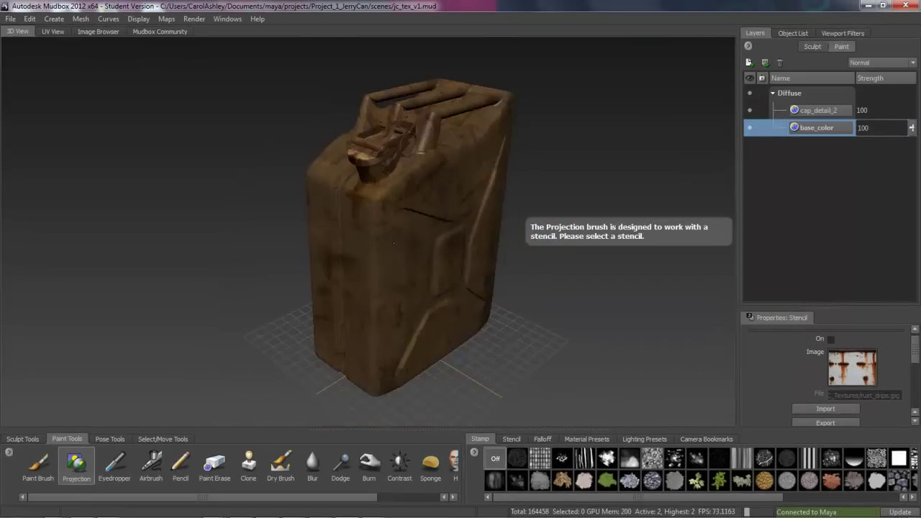
Merge the visible paint layers of the cap and of the can body into a single base_color layer each
alt+drag(406, 255, 374, 226)
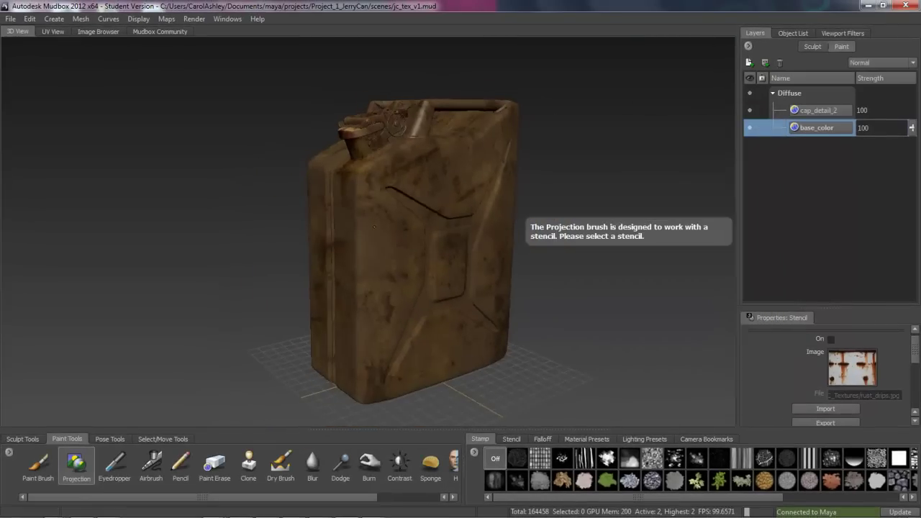
right_click(838, 127)
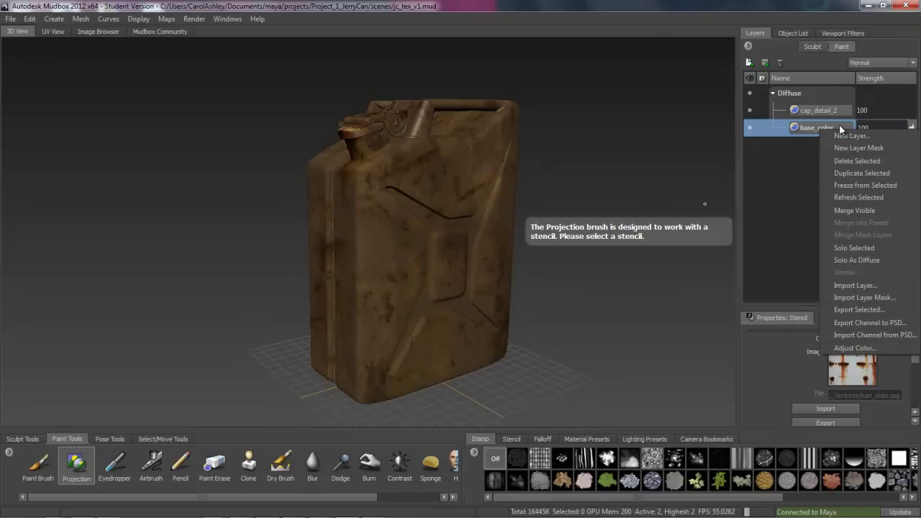
click(853, 210)
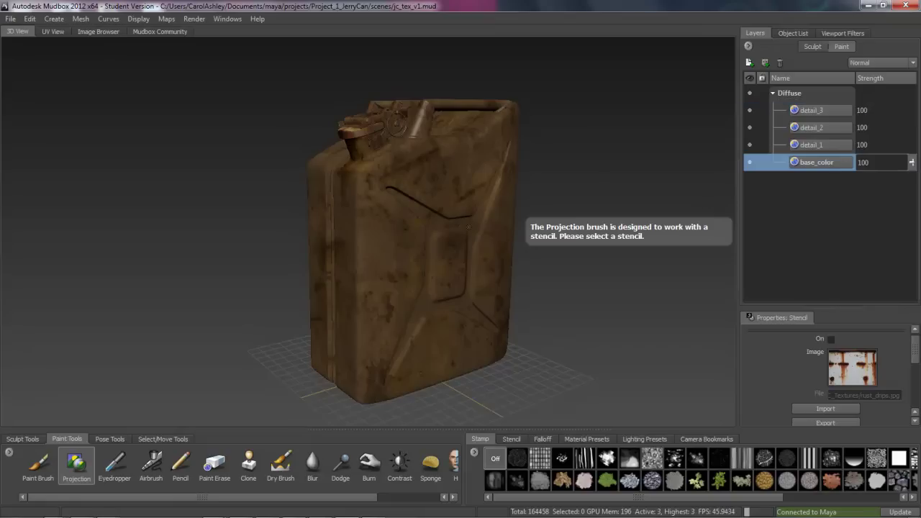
right_click(833, 165)
click(853, 251)
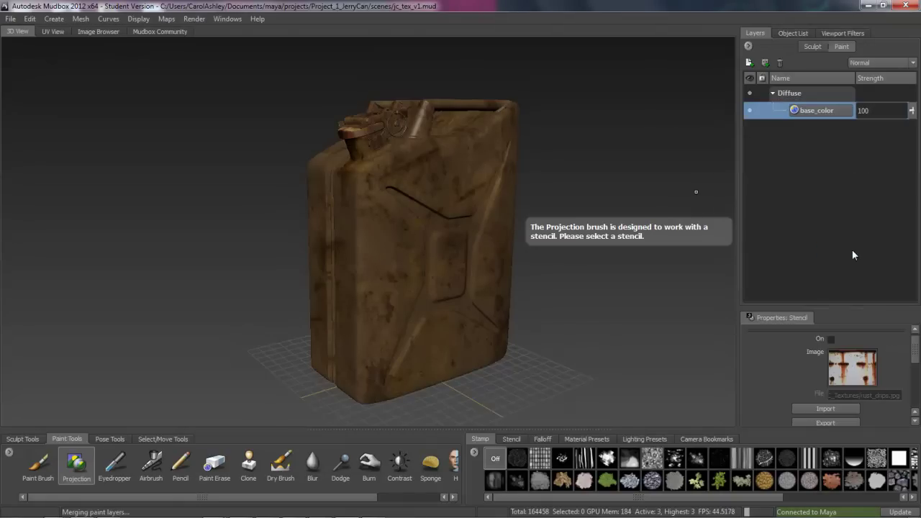
Create a new 1024 paint layer for the can body in the Bump Map channel
mouse_move(428, 272)
alt+mouse_down()
mouse_move(412, 262)
mouse_move(486, 231)
alt+mouse_up()
alt+drag(538, 167, 447, 175)
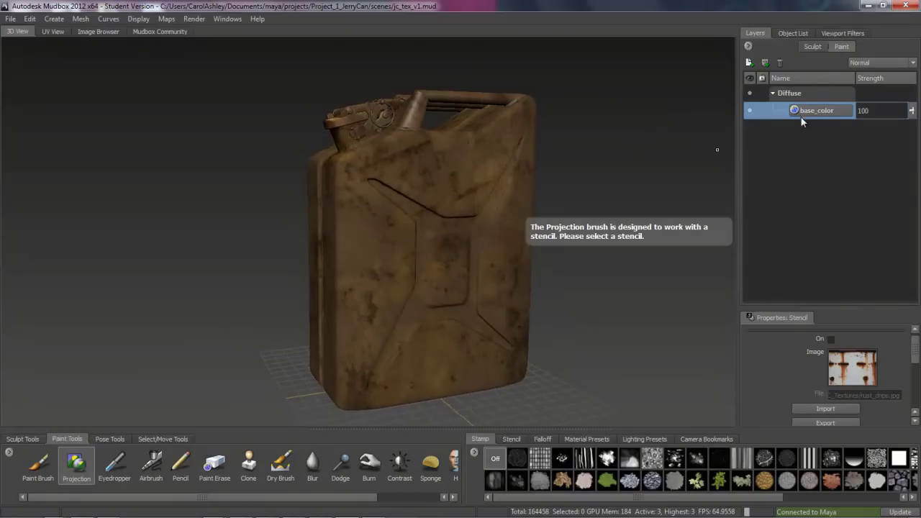
click(748, 63)
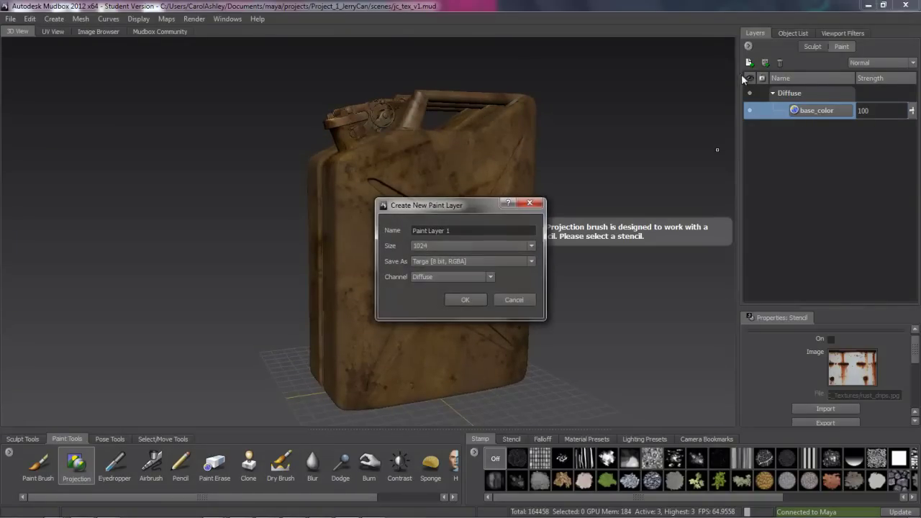
click(437, 277)
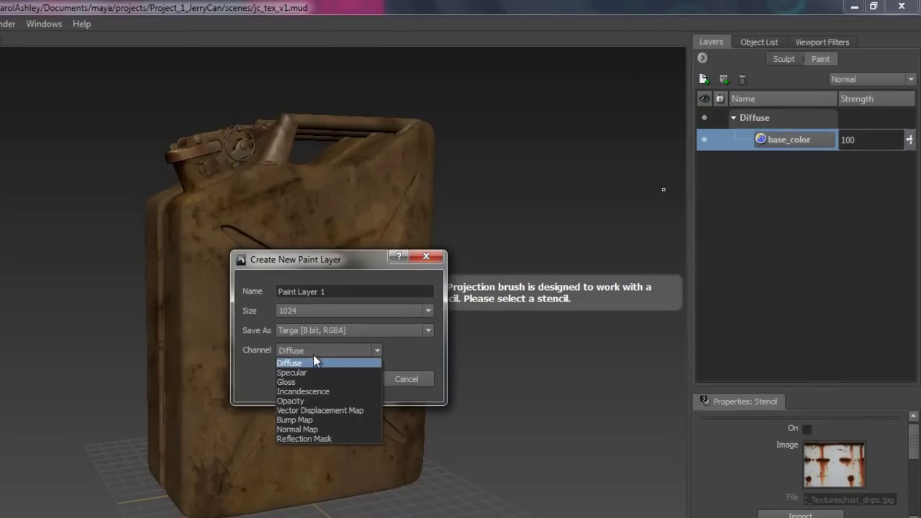
click(310, 422)
click(342, 380)
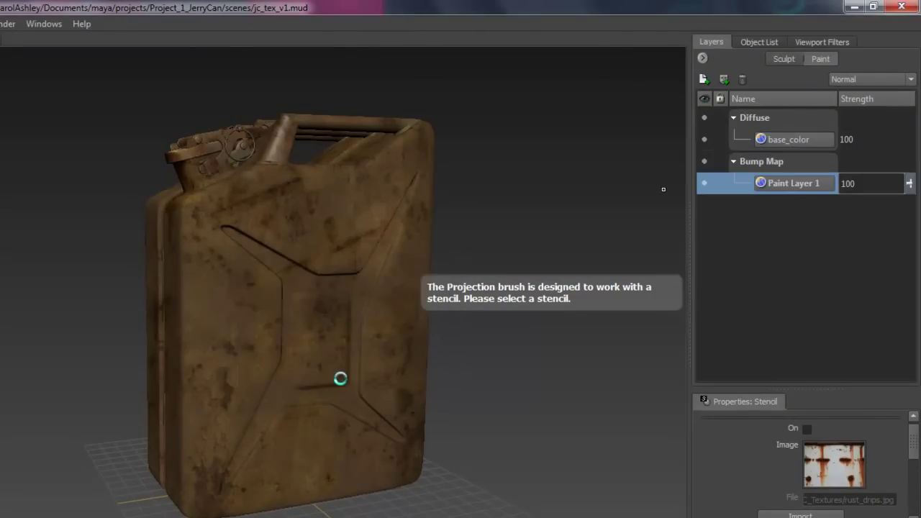
Duplicate the can body's base_color layer and move the copy into the Bump Map group
click(789, 139)
right_click(790, 138)
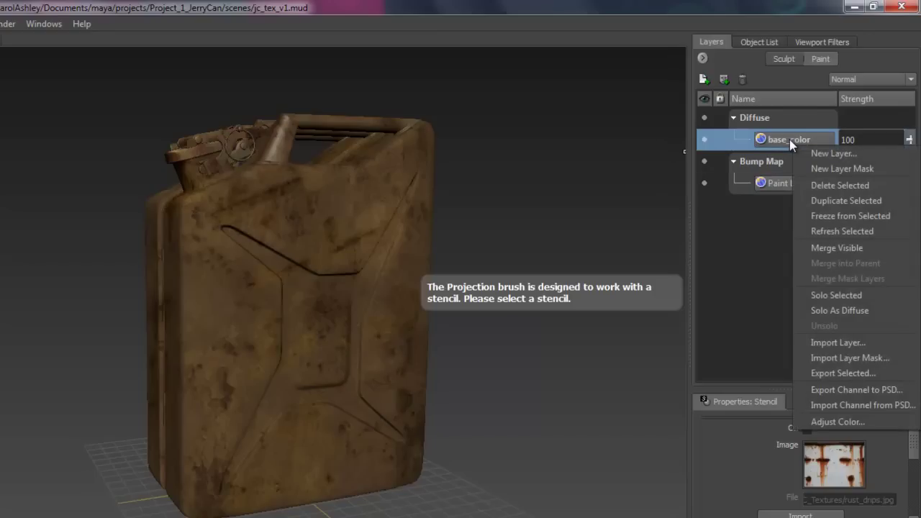
click(821, 200)
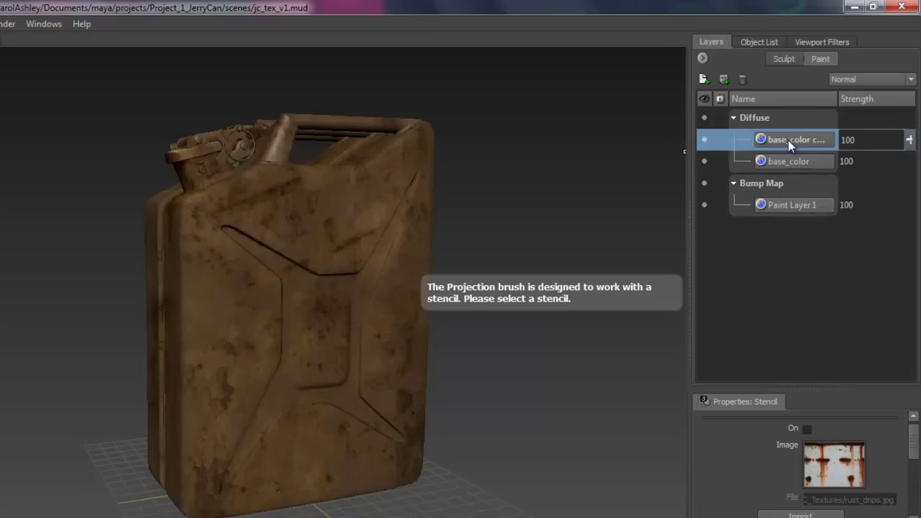
drag(787, 140, 771, 194)
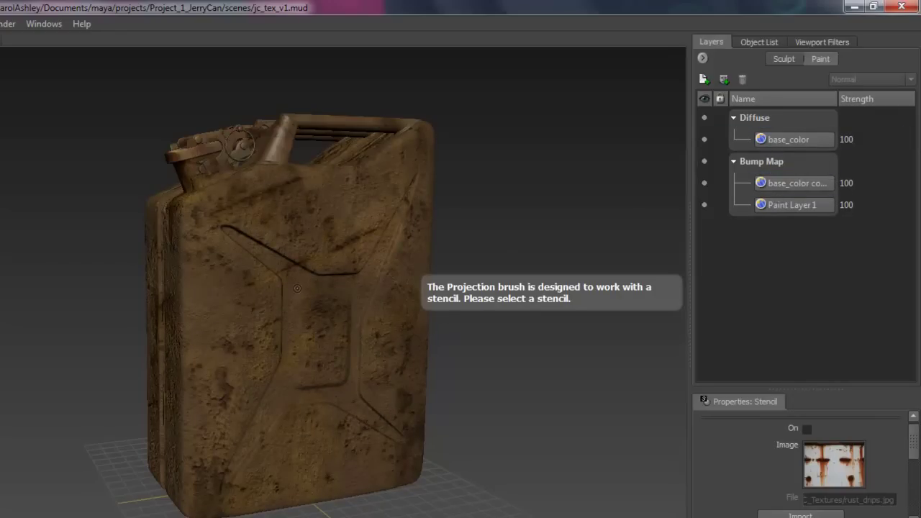
Hide the diffuse base_color layer to inspect the bump relief alone on the can body
alt+drag(301, 328, 237, 326)
alt+right_drag(237, 326, 284, 323)
alt+drag(284, 324, 341, 309)
click(703, 138)
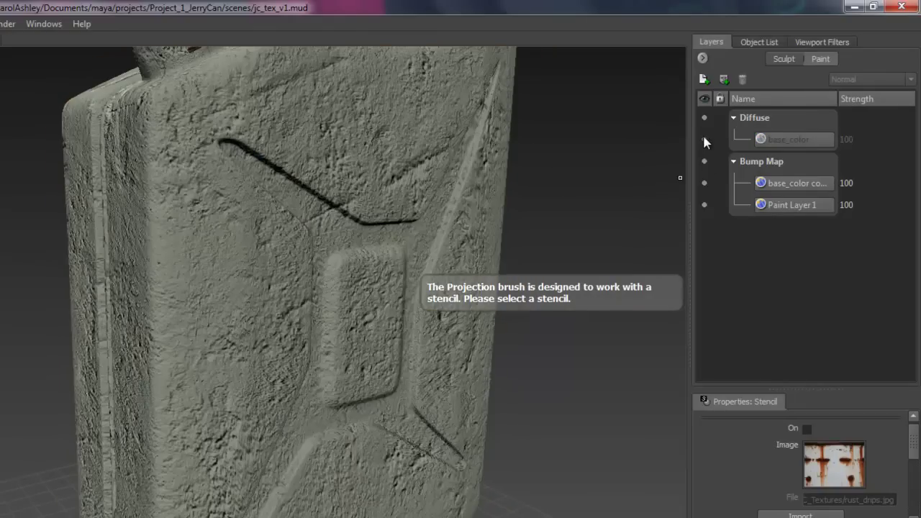
alt+drag(347, 345, 520, 318)
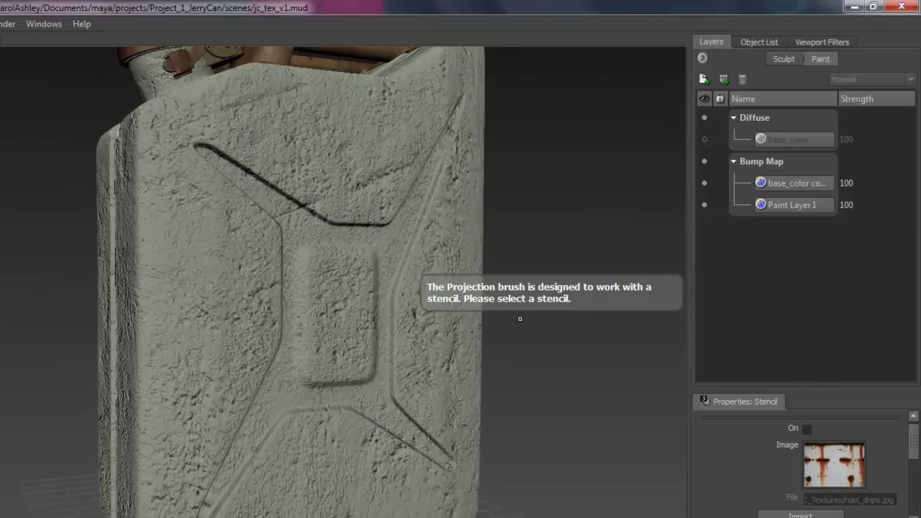
Delete the empty Paint Layer 1 from the Bump Map group and rename the base_color copy to bump
click(768, 208)
right_click(797, 208)
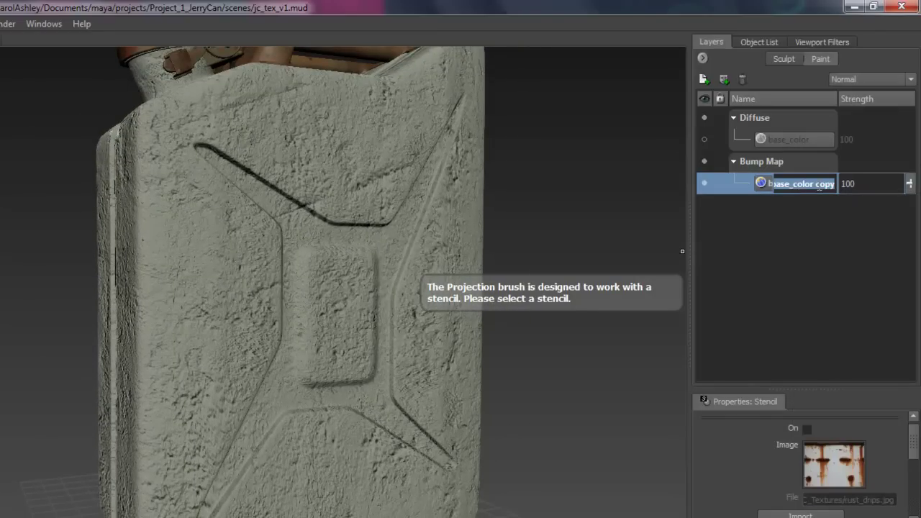
text(bu)
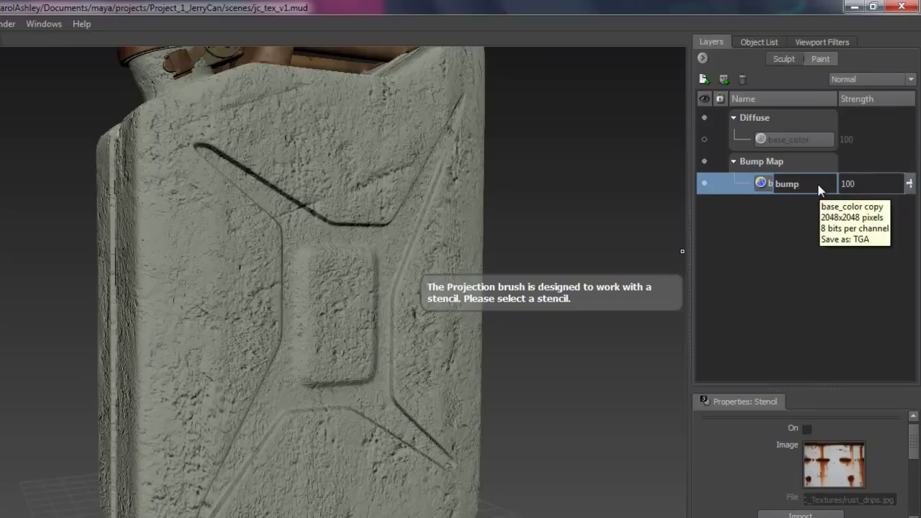
text(mp)
key(Return)
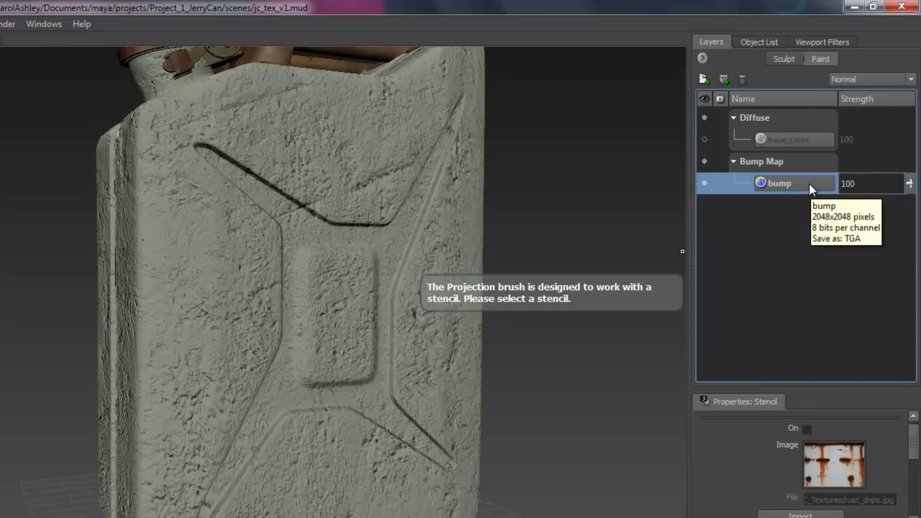
Soften the bump layer by lowering both middle points of its RGB curve and pulling the white endpoint down to just above mid-height
right_click(827, 185)
click(828, 468)
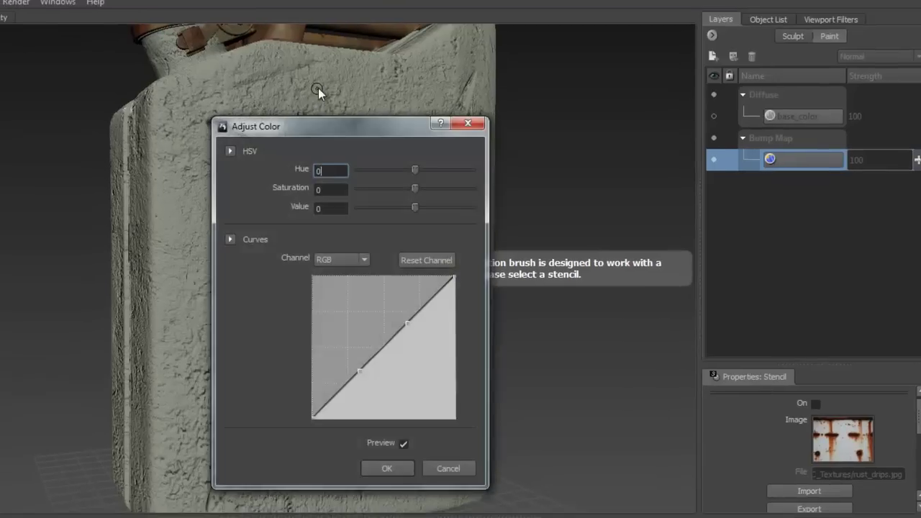
drag(320, 126, 605, 92)
mouse_move(719, 251)
mouse_down()
mouse_move(710, 214)
mouse_move(725, 238)
mouse_up()
drag(670, 300, 695, 332)
drag(725, 236, 746, 284)
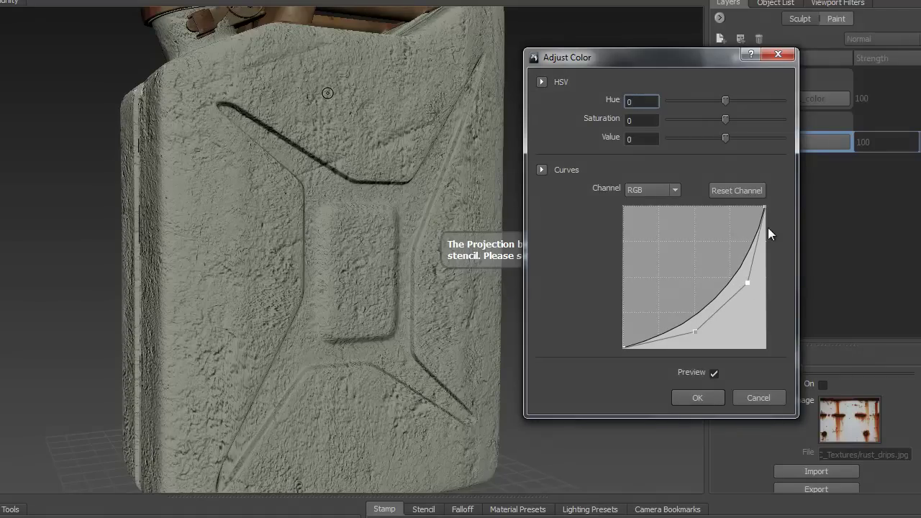
drag(764, 206, 768, 267)
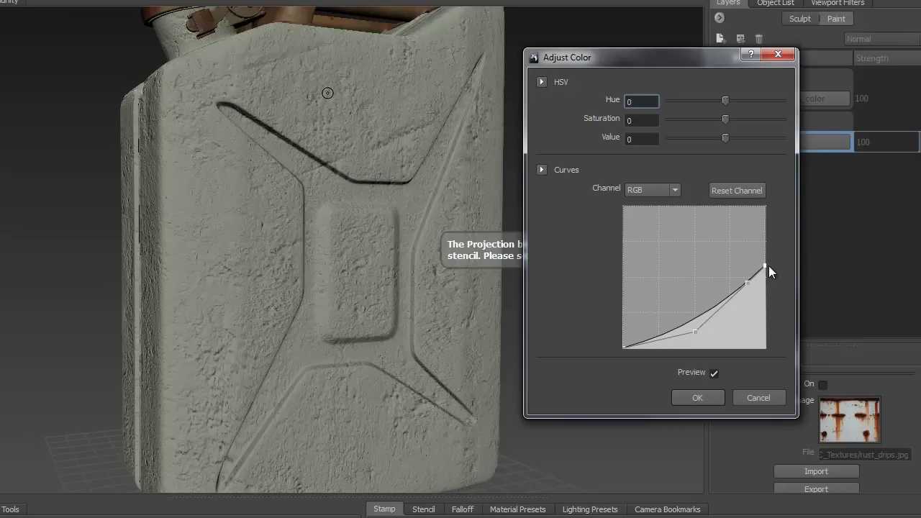
drag(690, 333, 699, 341)
Inspect the adjusted bump relief on the can's front and sides and accept the curve adjustment
middle_drag(290, 326, 212, 282)
alt+drag(212, 282, 155, 277)
alt+right_drag(155, 277, 287, 252)
alt+drag(287, 252, 244, 245)
scroll(244, 245, down, 8)
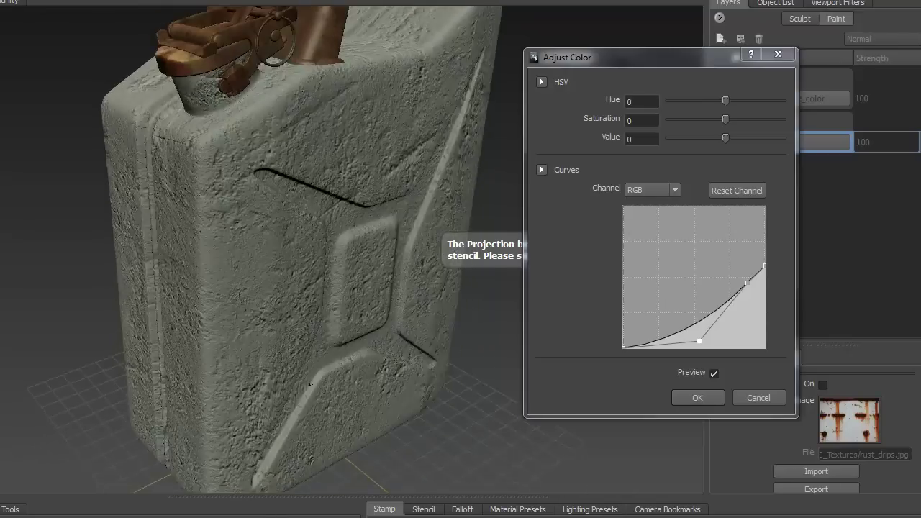
alt+drag(310, 384, 243, 380)
alt+middle_drag(338, 362, 339, 323)
alt+drag(308, 359, 348, 310)
alt+middle_drag(349, 310, 335, 338)
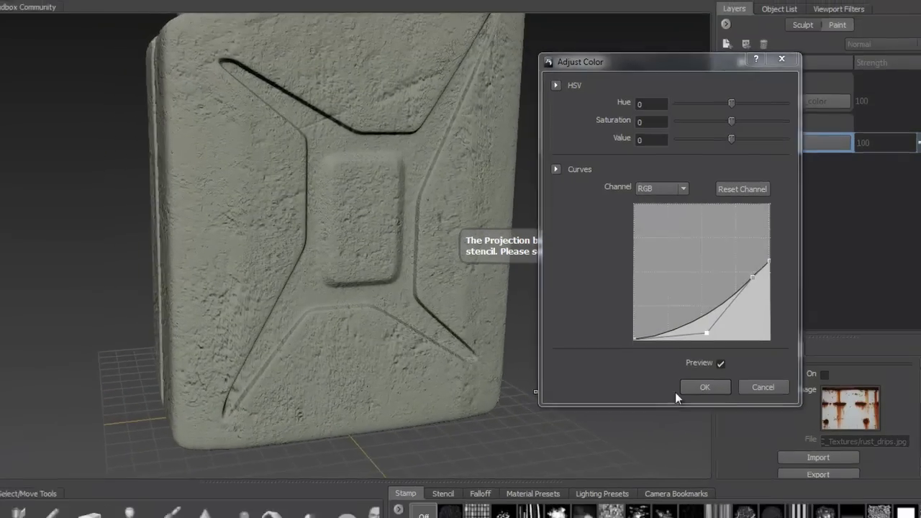
click(704, 387)
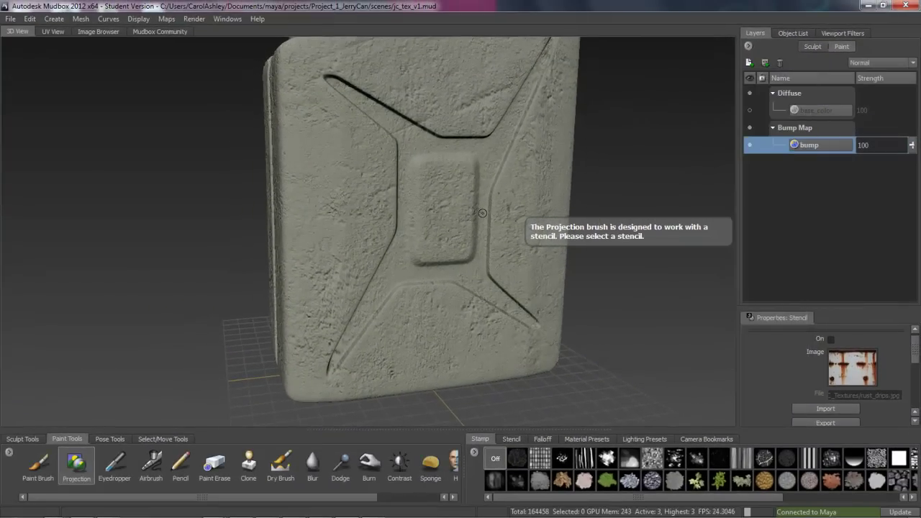
Show the diffuse base_color layer again and create a new 1024 paint layer in the Specular channel
alt+middle_drag(393, 199, 405, 243)
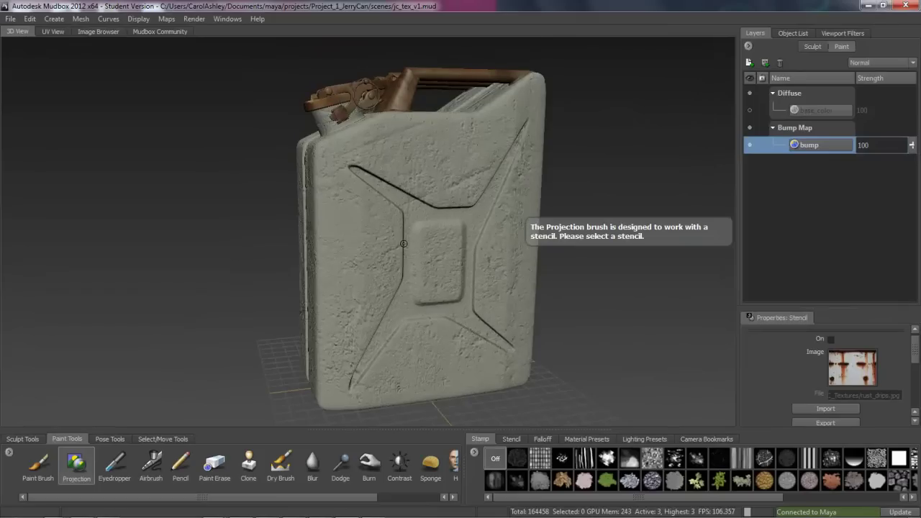
click(815, 110)
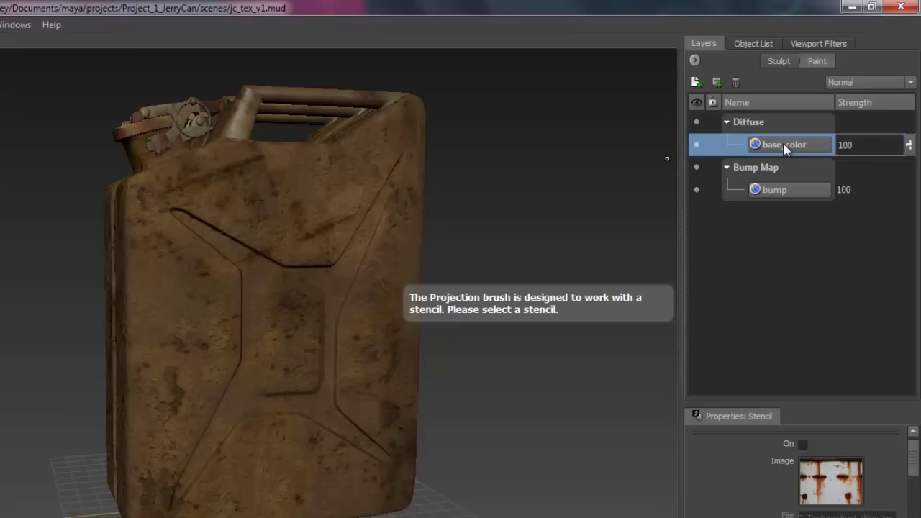
right_click(812, 117)
click(829, 159)
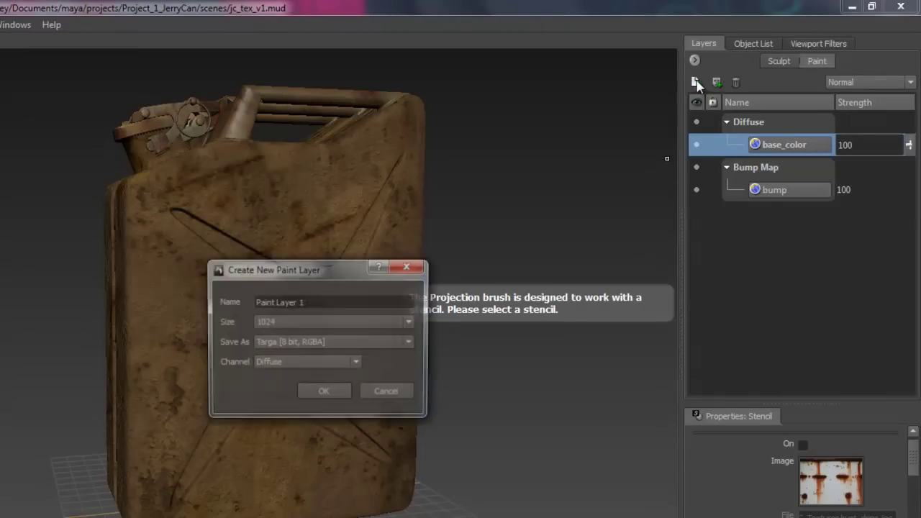
click(305, 364)
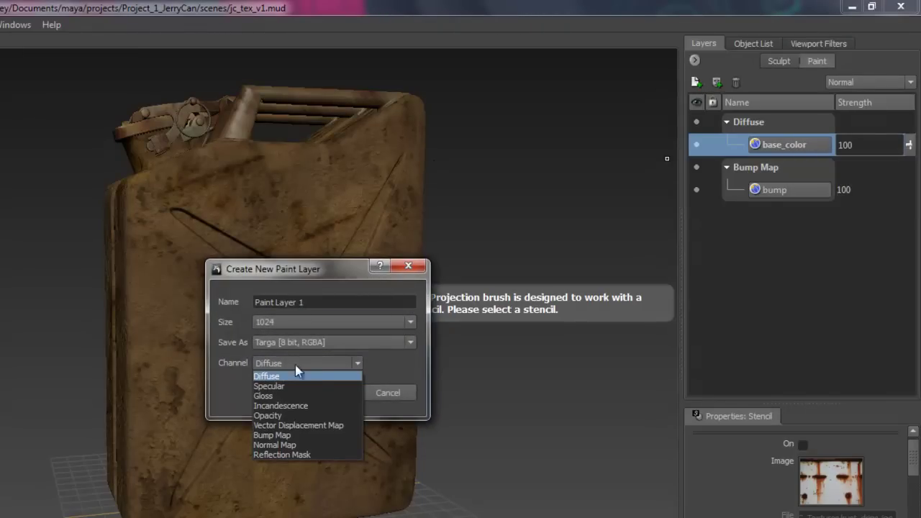
click(280, 387)
click(328, 393)
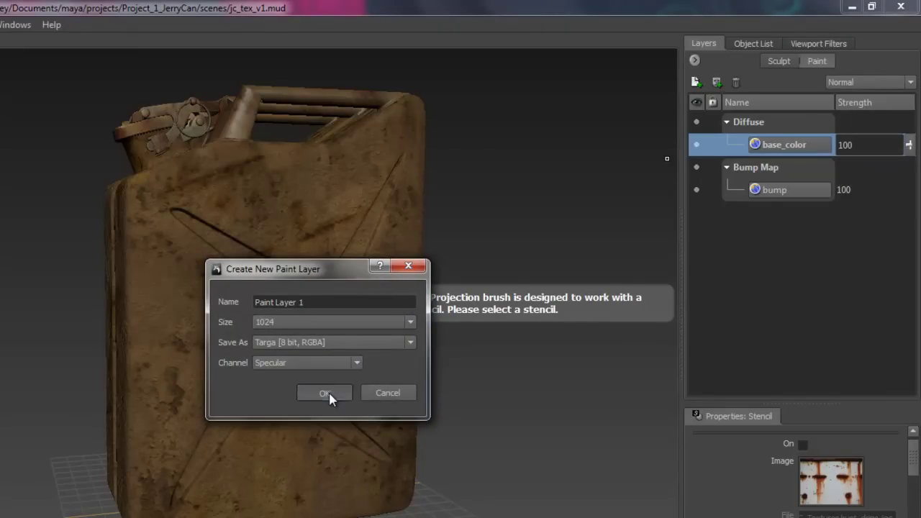
Duplicate the diffuse base_color layer and move the copy into the Specular group above Paint Layer 1
click(773, 146)
right_click(788, 146)
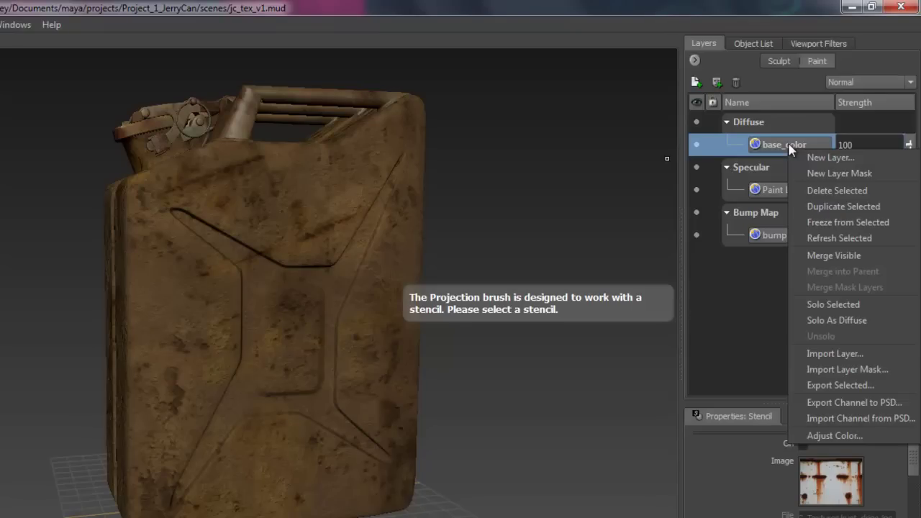
click(824, 206)
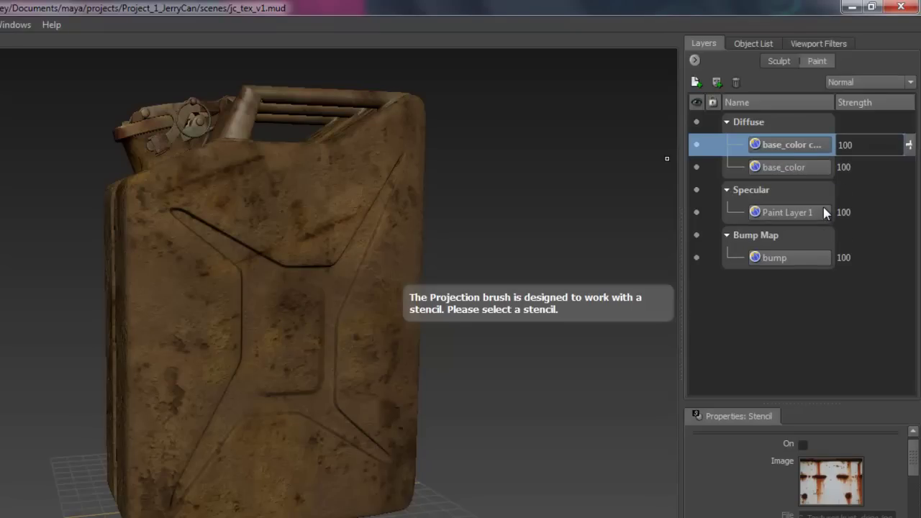
mouse_move(789, 144)
mouse_down()
mouse_move(777, 204)
mouse_move(760, 205)
mouse_move(781, 152)
mouse_move(774, 207)
mouse_up()
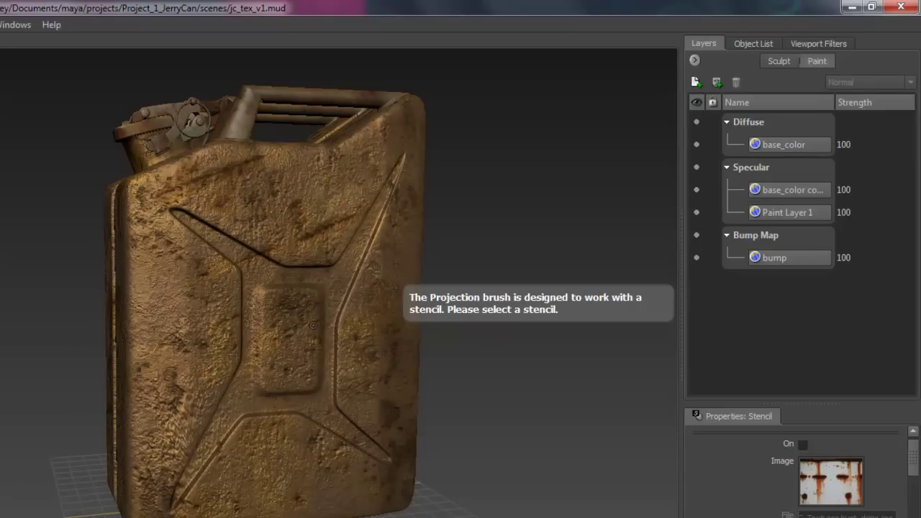
alt+drag(254, 352, 295, 346)
Delete the empty Paint Layer 1 from the Specular group and rename the base_color copy to specular
click(797, 215)
right_click(787, 214)
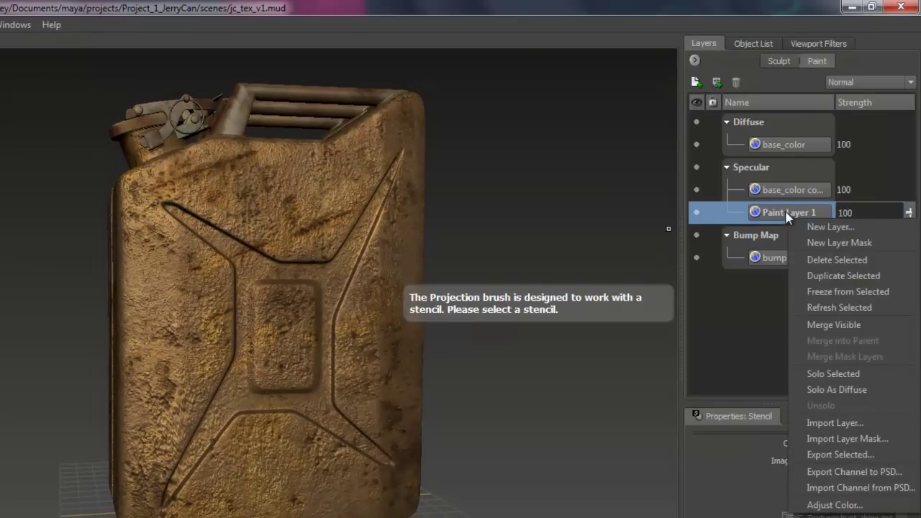
click(821, 258)
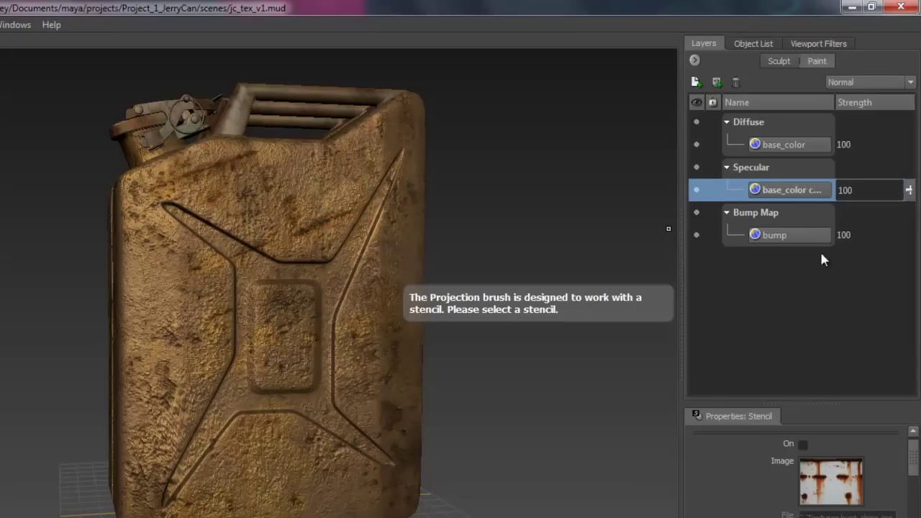
double_click(788, 193)
text(specular)
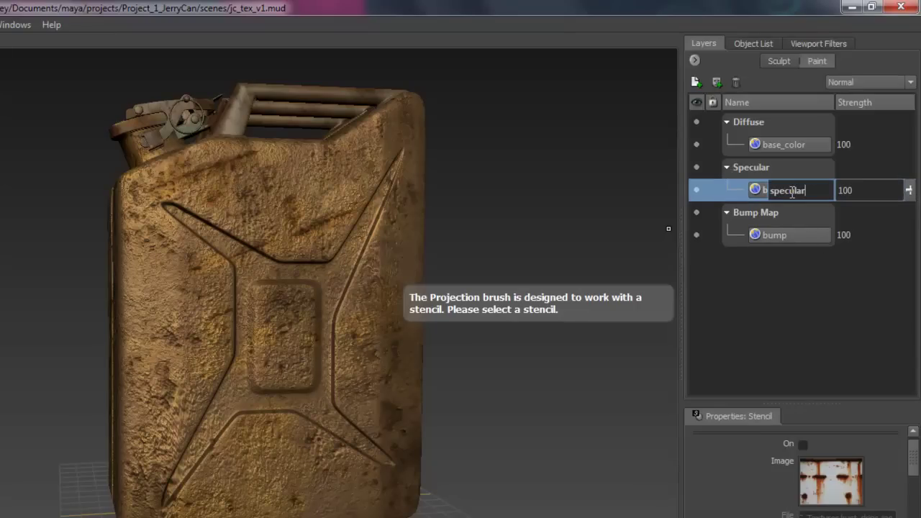
key(Return)
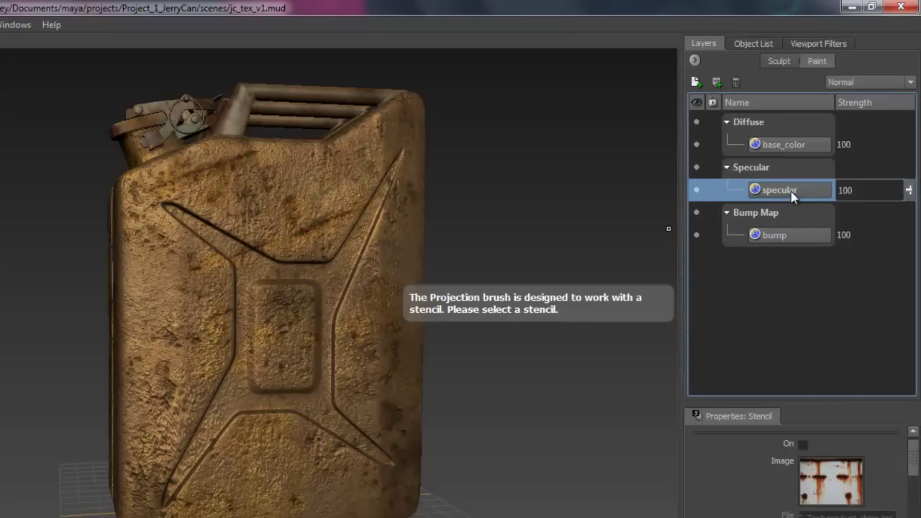
Hide the base_color and bump layers to isolate the specular layer on the can
right_click(791, 191)
click(696, 145)
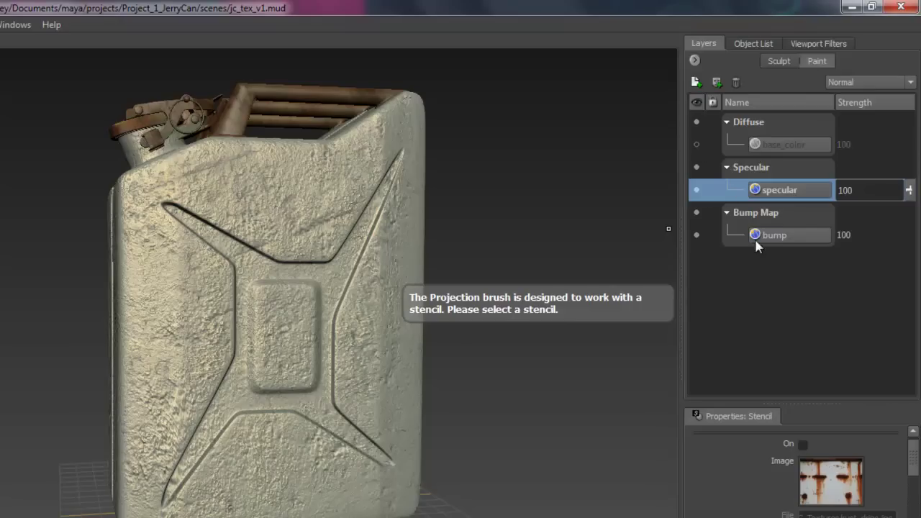
click(695, 234)
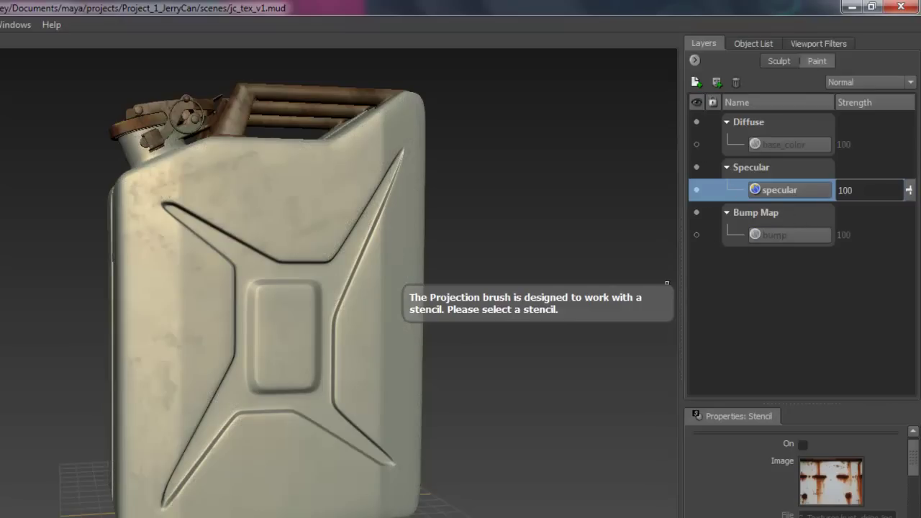
alt+drag(602, 298, 489, 310)
Flatten the specular layer's RGB color curve by raising the black endpoint, lowering the white endpoint and both middle points, and accept it
right_click(819, 190)
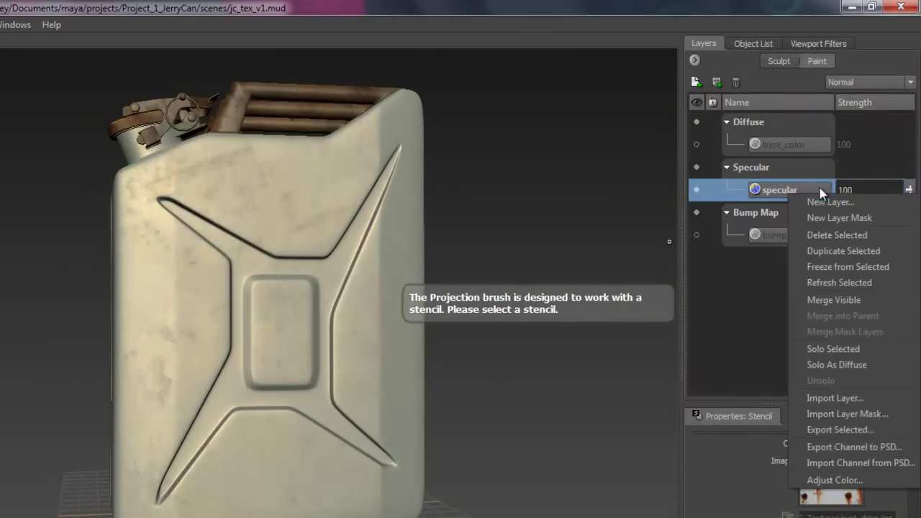
click(810, 481)
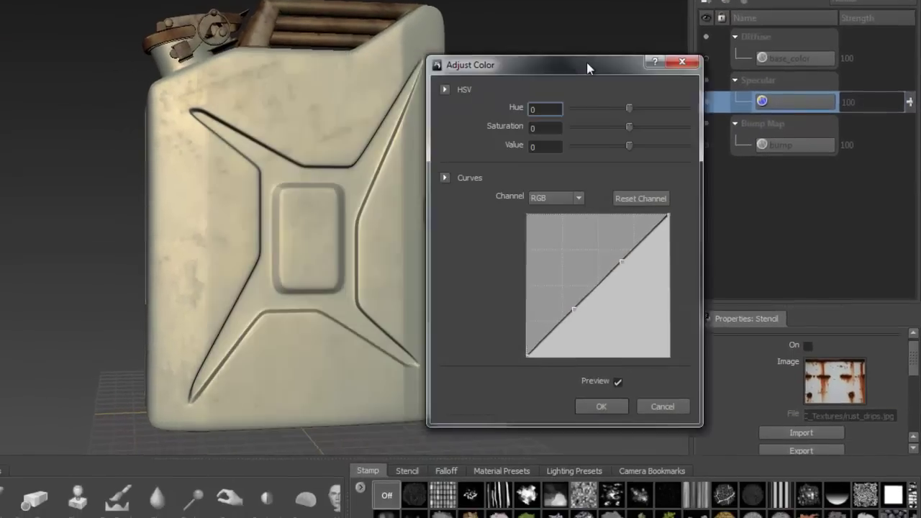
drag(585, 59, 669, 52)
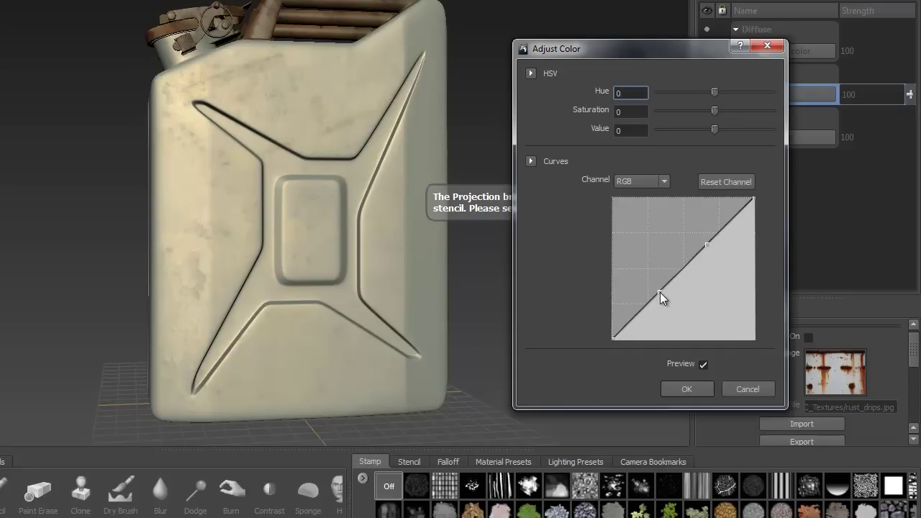
drag(613, 338, 612, 314)
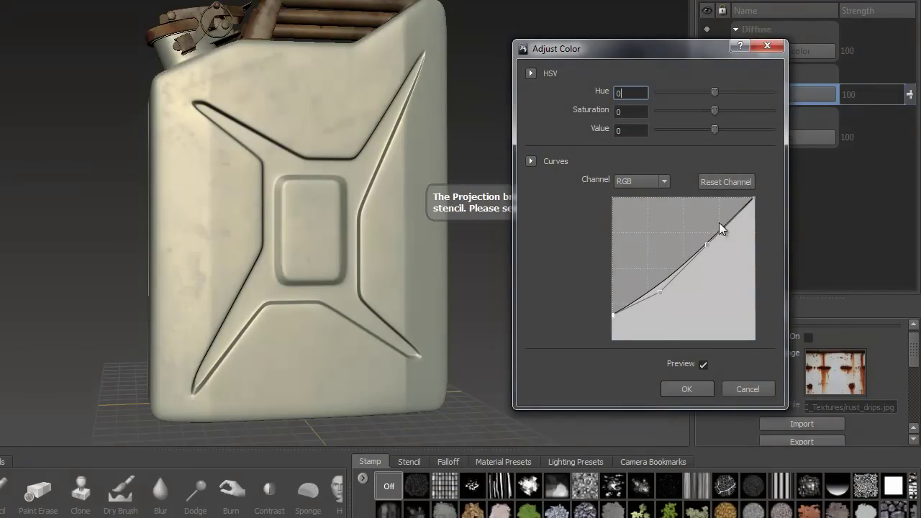
drag(754, 199, 758, 227)
drag(707, 246, 715, 270)
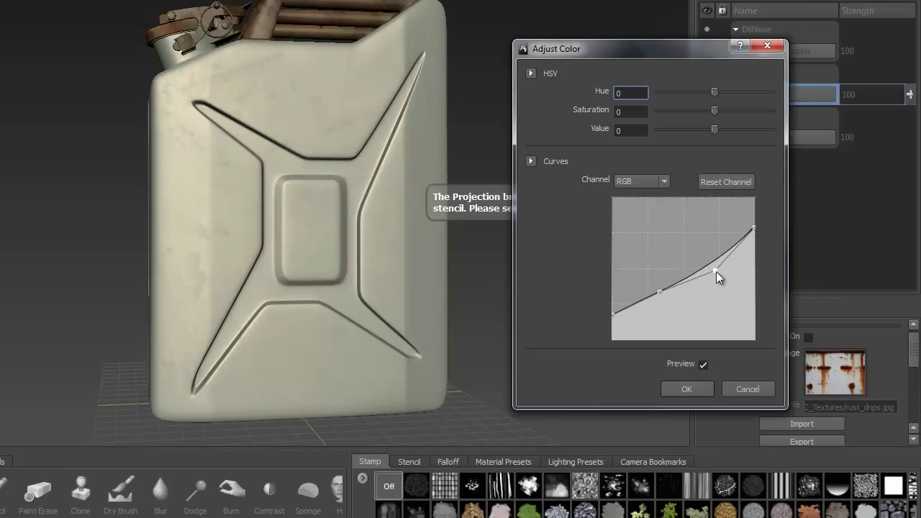
drag(666, 298, 669, 310)
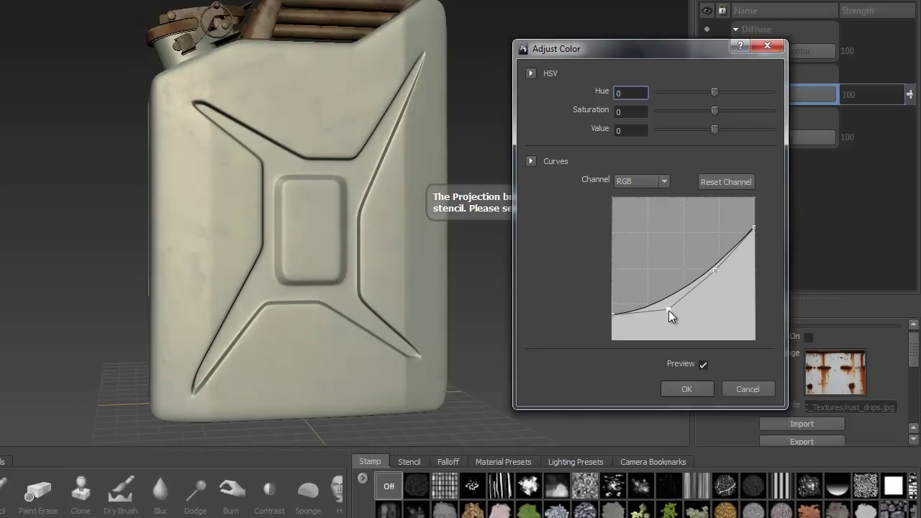
alt+drag(372, 316, 302, 330)
alt+drag(307, 114, 333, 317)
click(686, 389)
Inspect the adjusted specular highlights on the can's front, top edges, cap and handle area
alt+right_drag(333, 317, 293, 222)
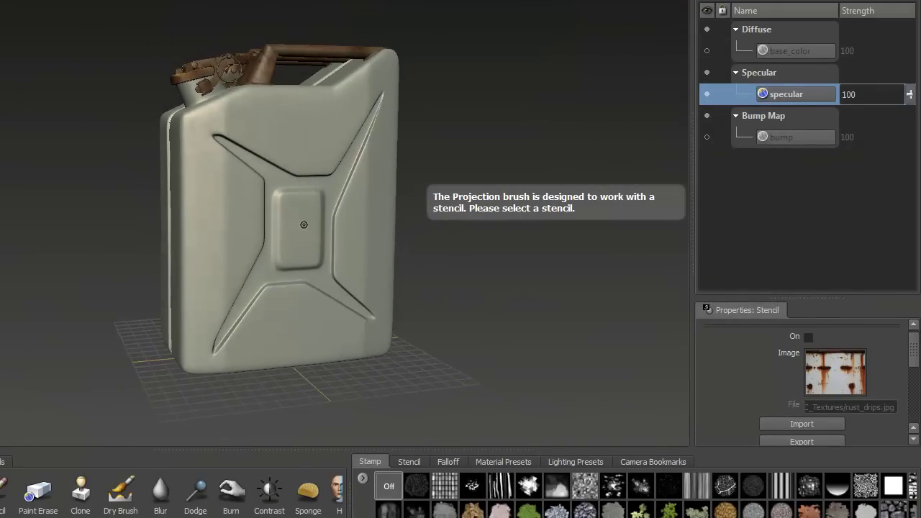
alt+right_drag(237, 224, 341, 186)
alt+drag(341, 185, 288, 245)
alt+drag(205, 218, 244, 223)
alt+right_drag(245, 223, 382, 192)
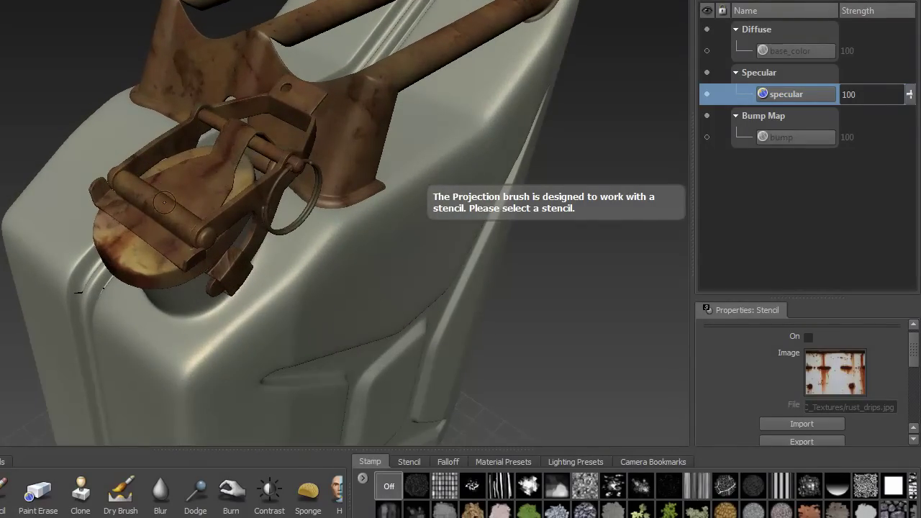
alt+drag(265, 186, 238, 200)
alt+middle_drag(307, 333, 312, 190)
alt+right_drag(312, 189, 273, 232)
mouse_move(273, 233)
alt+mouse_down()
mouse_move(252, 205)
mouse_move(284, 228)
alt+mouse_up()
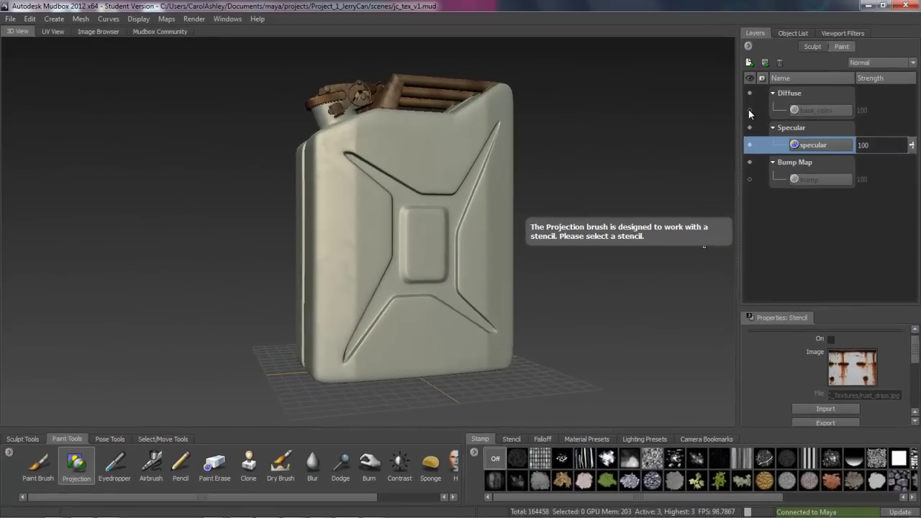
Show the base_color and bump layers again and save the scene
click(707, 50)
alt+drag(684, 201, 633, 188)
click(750, 179)
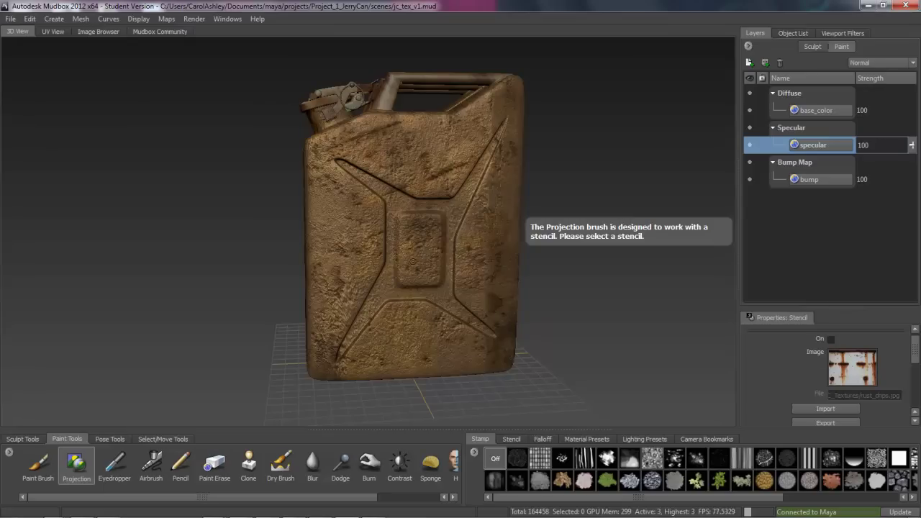
key(ctrl+s)
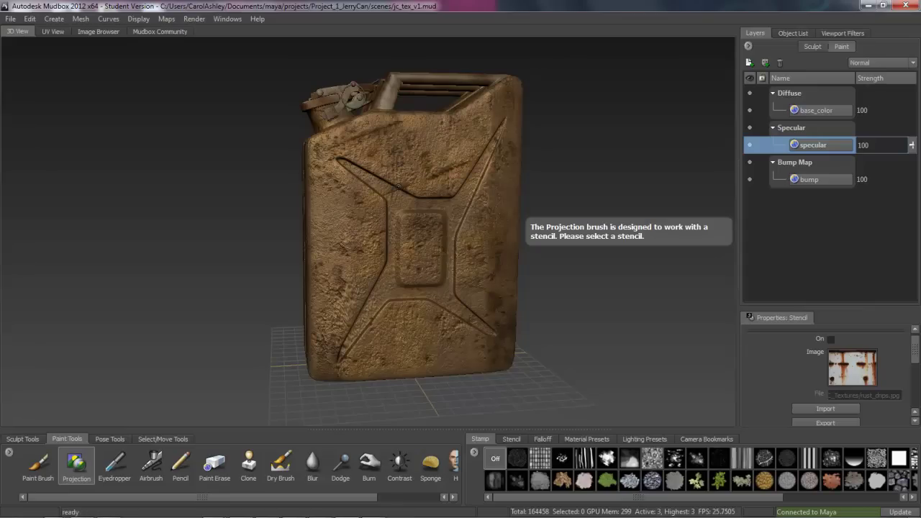
Select the can body and update the current Maya scene with it, sending the base meshes instead of the current level
right_drag(429, 168, 388, 192)
alt+drag(329, 210, 425, 128)
alt+drag(393, 218, 390, 169)
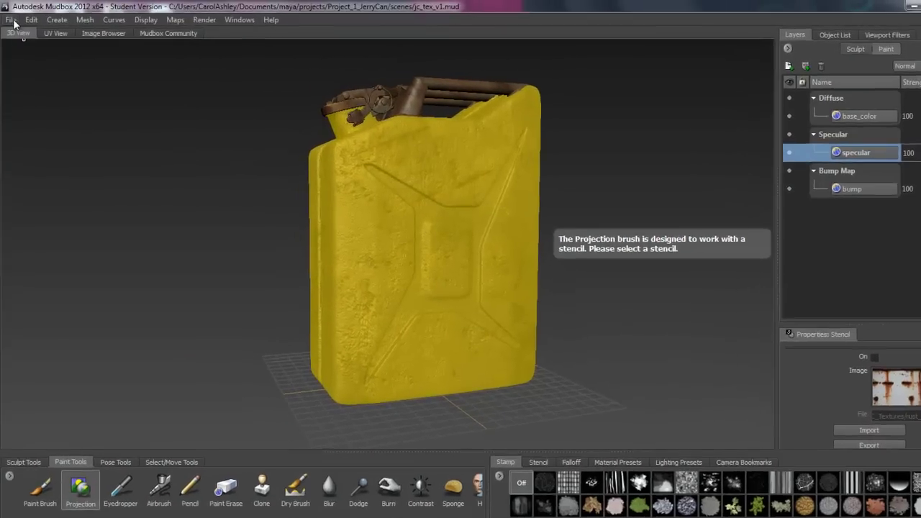
click(11, 18)
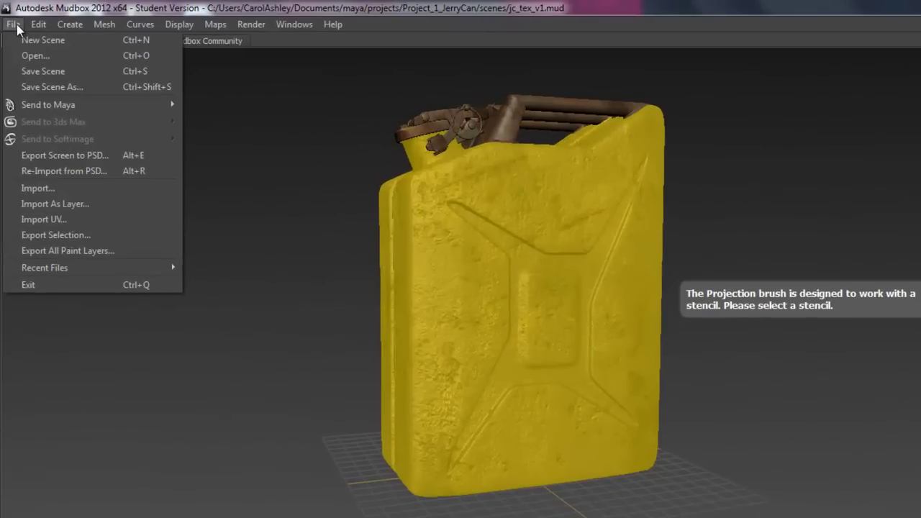
mouse_move(41, 104)
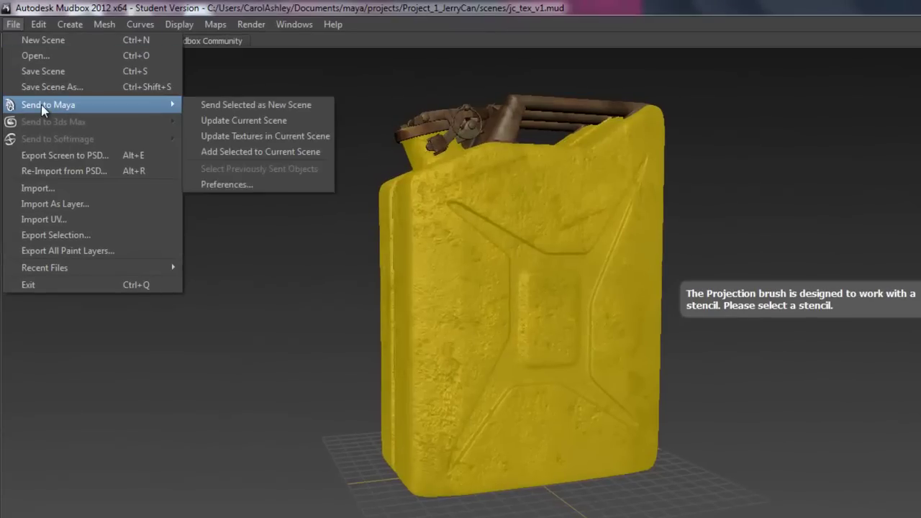
click(263, 125)
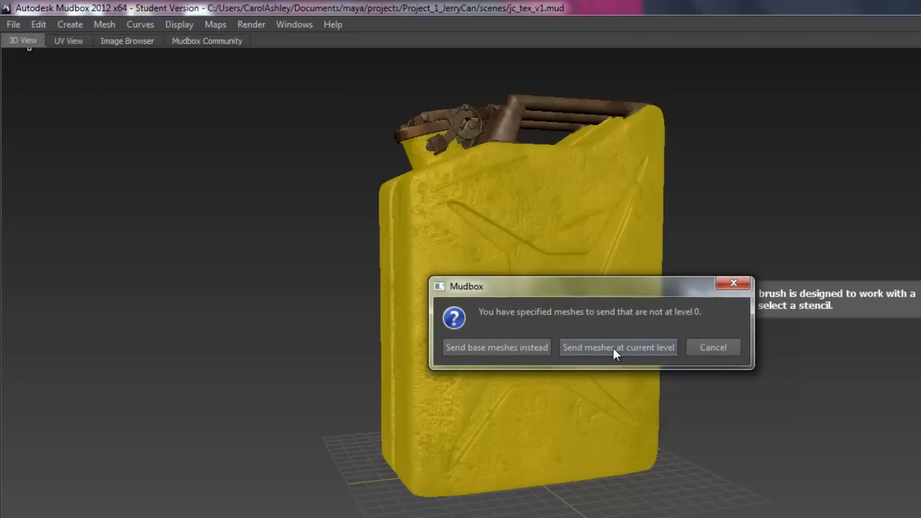
click(487, 347)
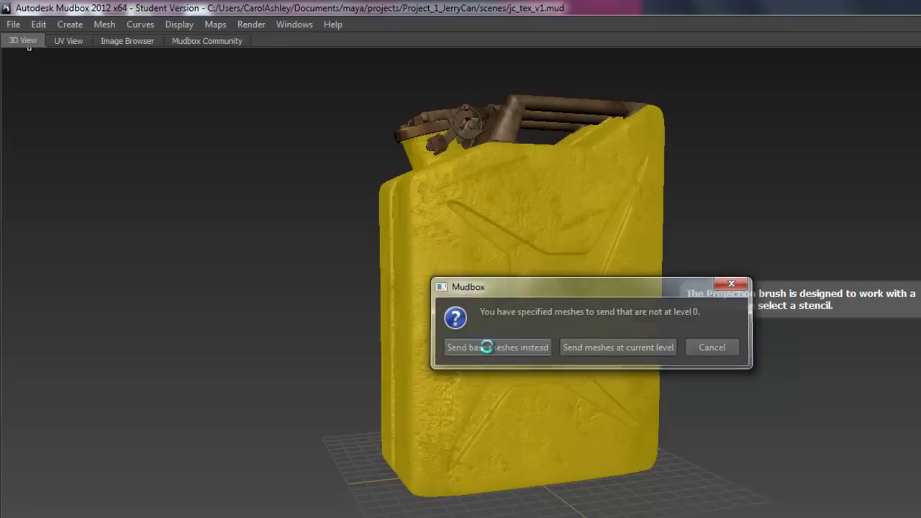